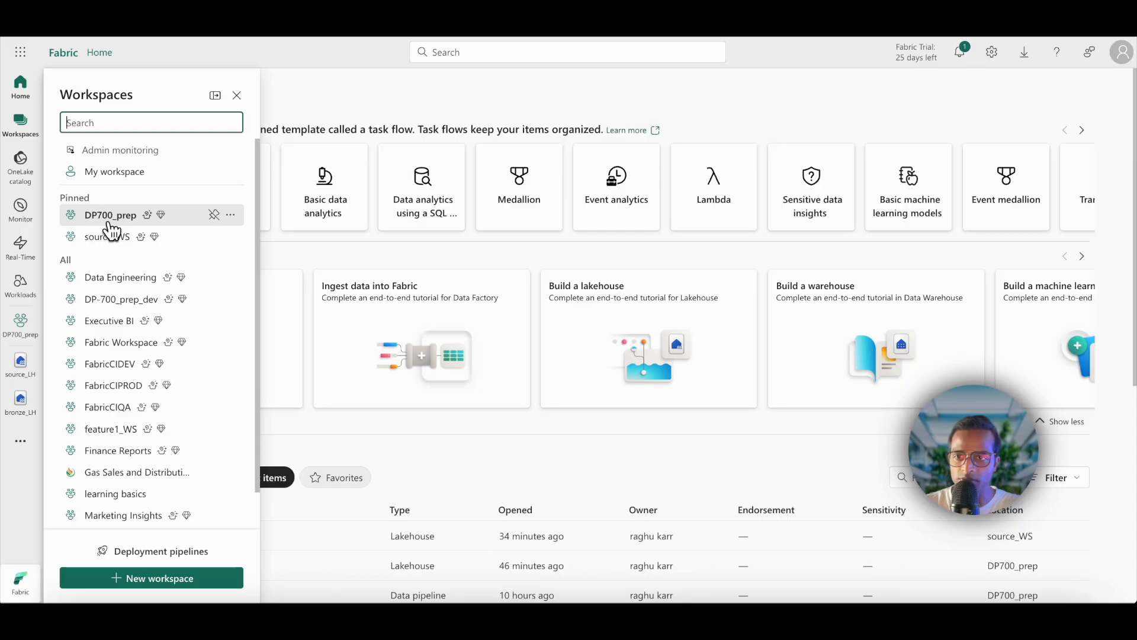
Step: Create a Dataflow Gen2 item in the DP700_prep workspace, keeping the default name Dataflow 1
{"action": "left_click", "coordinate": [111, 224]}
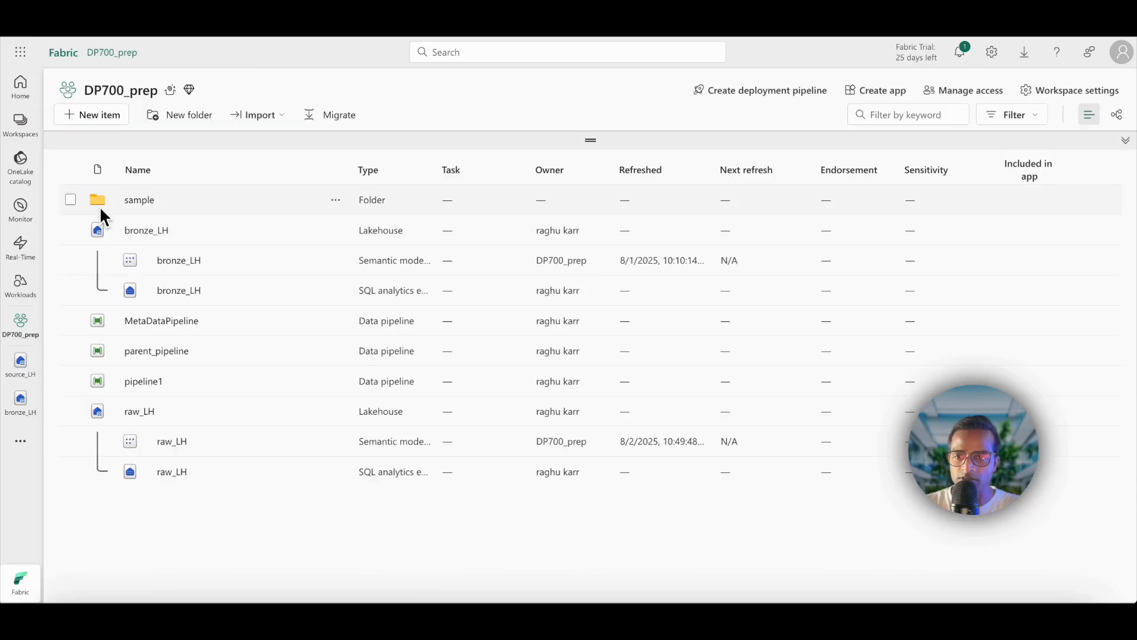
{"action": "left_click", "coordinate": [97, 125]}
{"action": "left_click", "coordinate": [1033, 120]}
{"action": "type", "text": "dataf"}
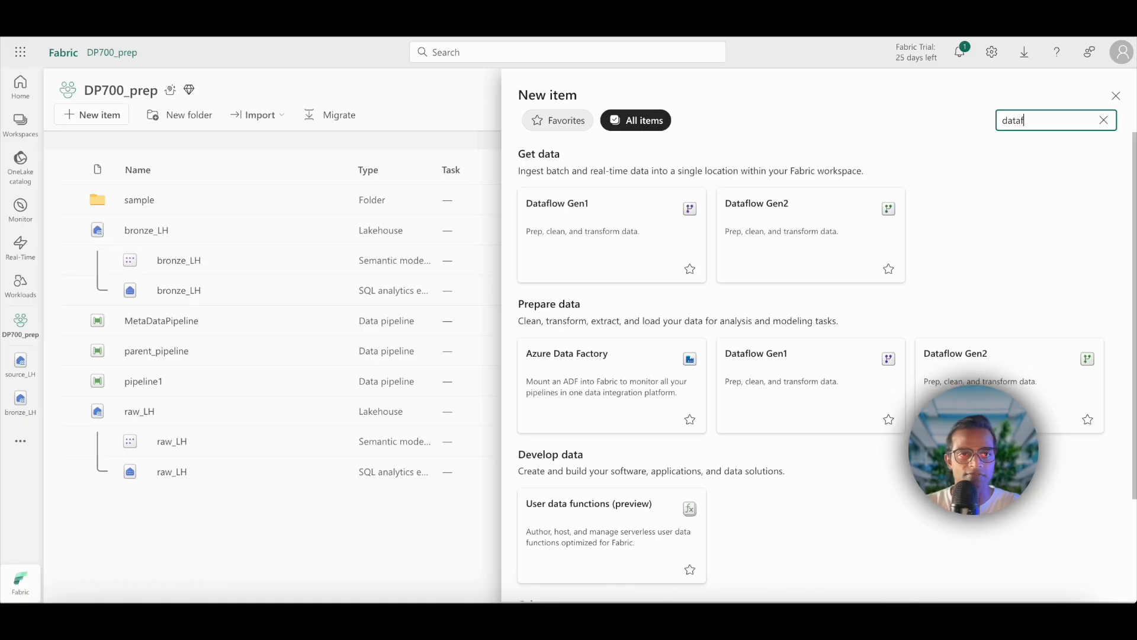
{"action": "key", "text": "BackSpace"}
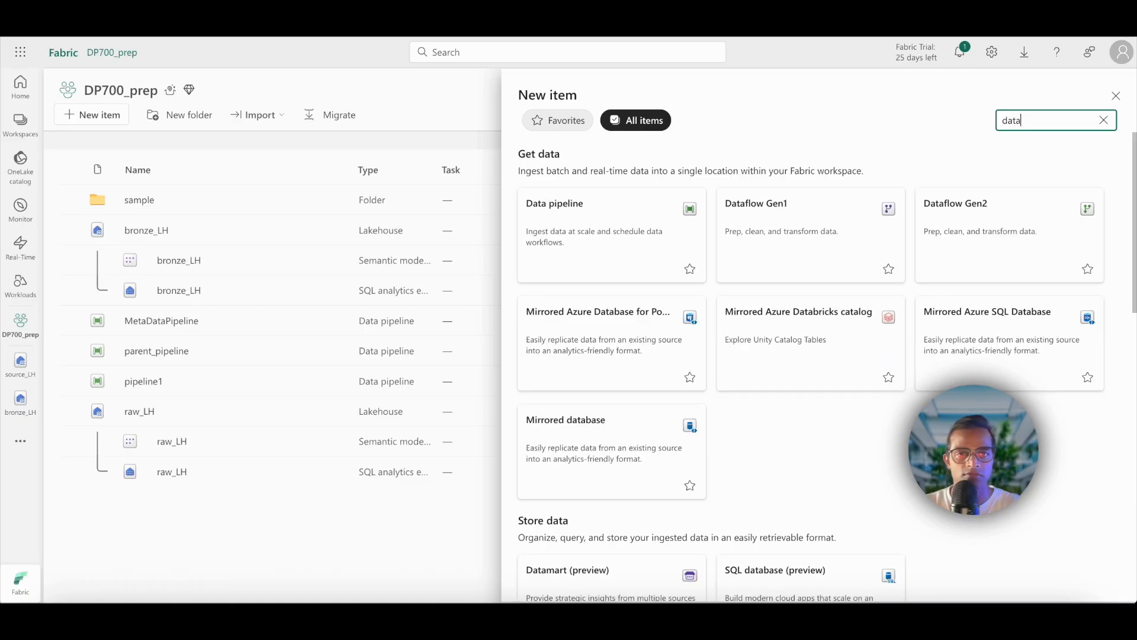
{"action": "left_click", "coordinate": [959, 269]}
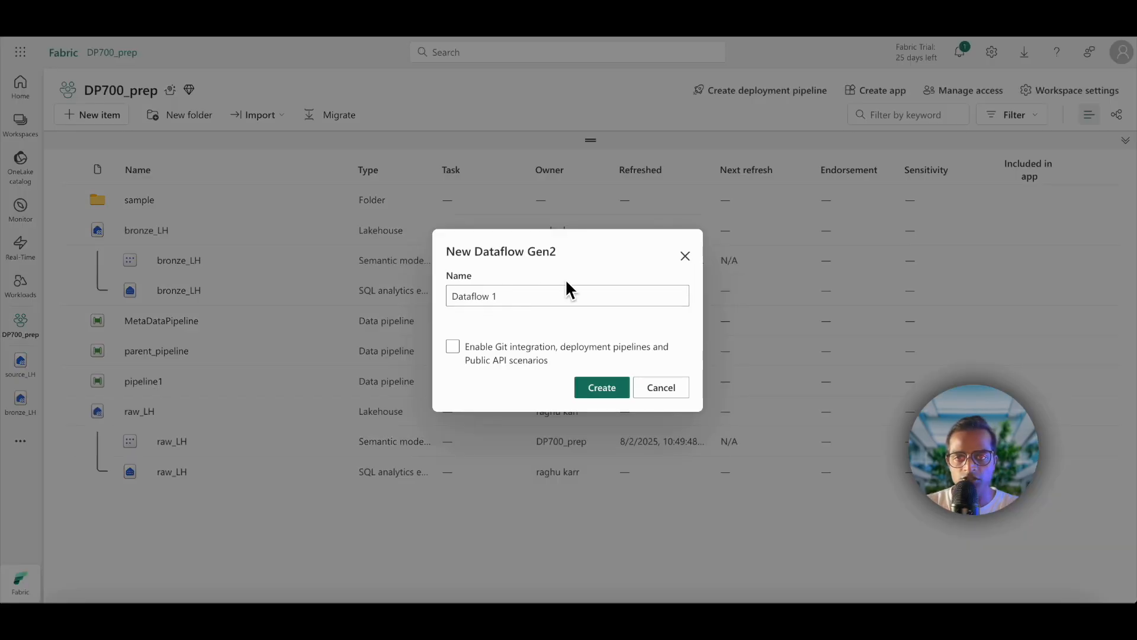
{"action": "left_click", "coordinate": [608, 396]}
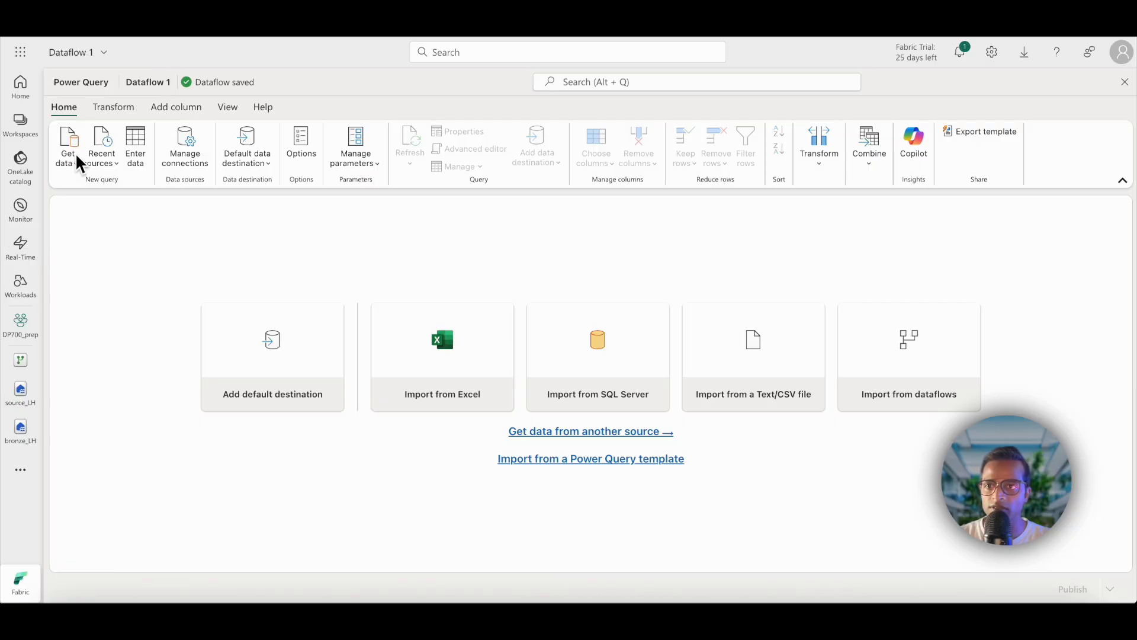
Step: Import customers_dataset.csv from the raw_data_csv folder of the raw_LH lakehouse in the OneLake catalog into the dataflow
{"action": "left_click", "coordinate": [78, 171]}
{"action": "left_click", "coordinate": [92, 329]}
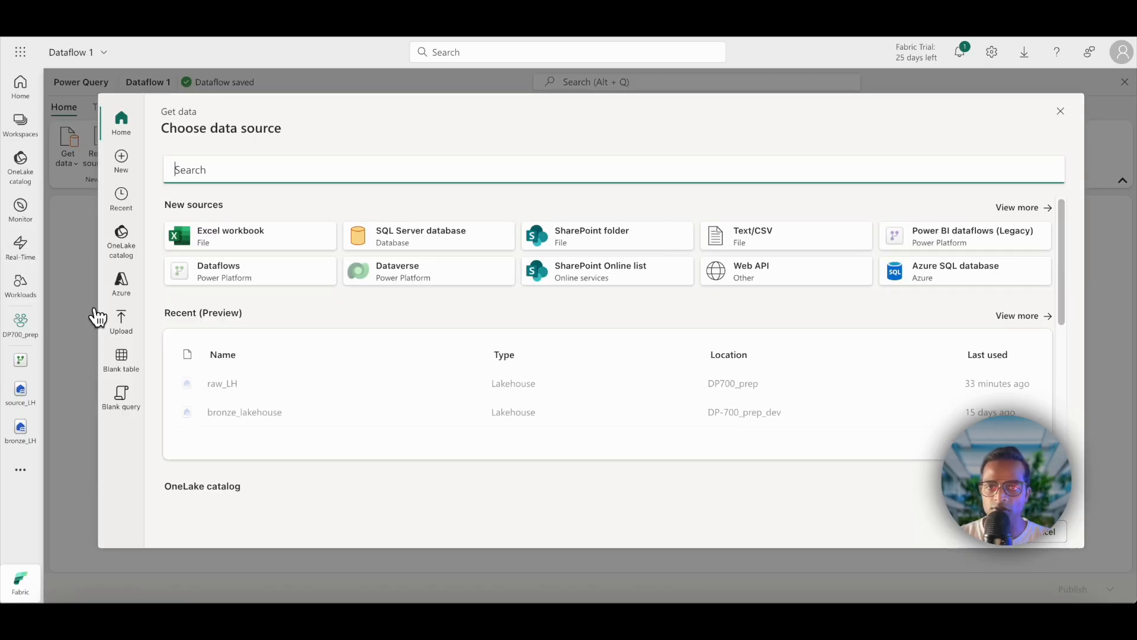
{"action": "left_click", "coordinate": [127, 248]}
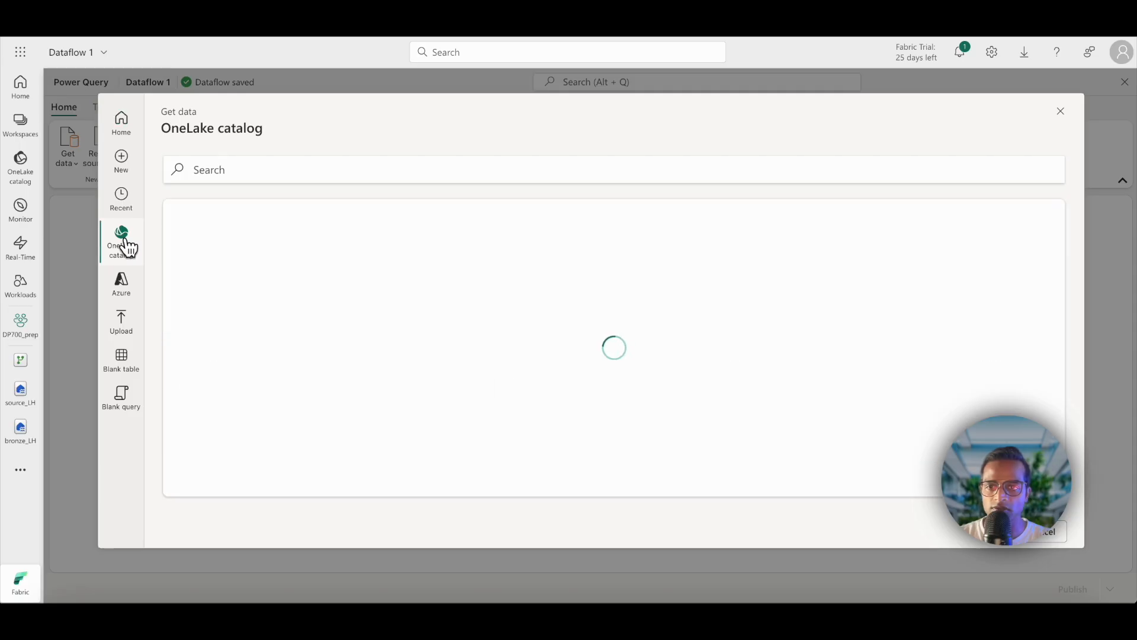
{"action": "left_click", "coordinate": [251, 404]}
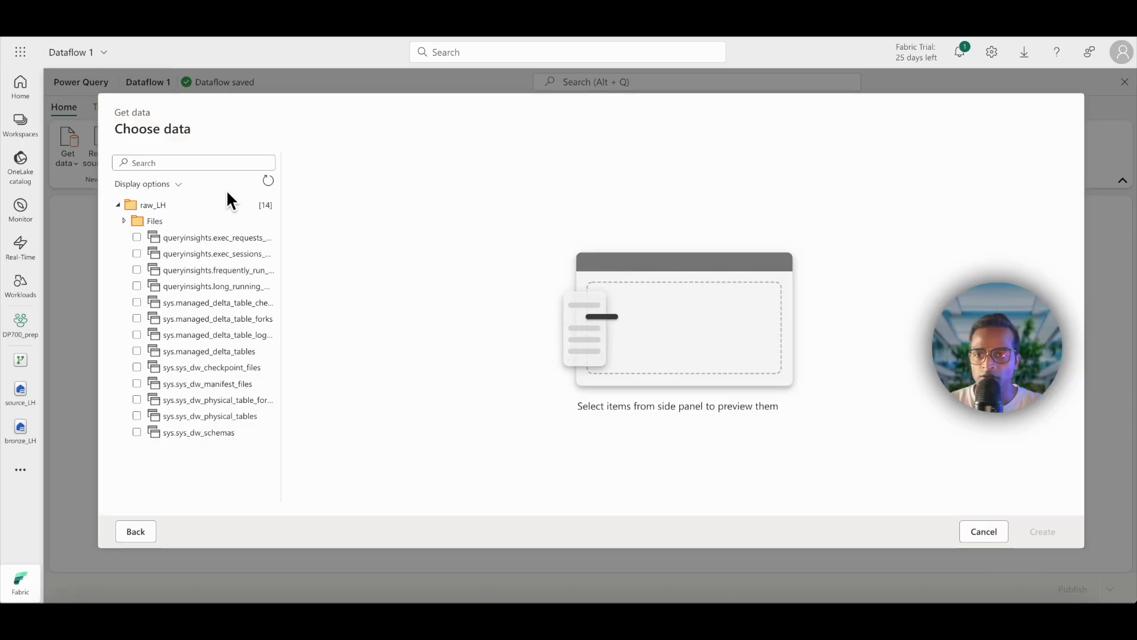
{"action": "left_click", "coordinate": [124, 220]}
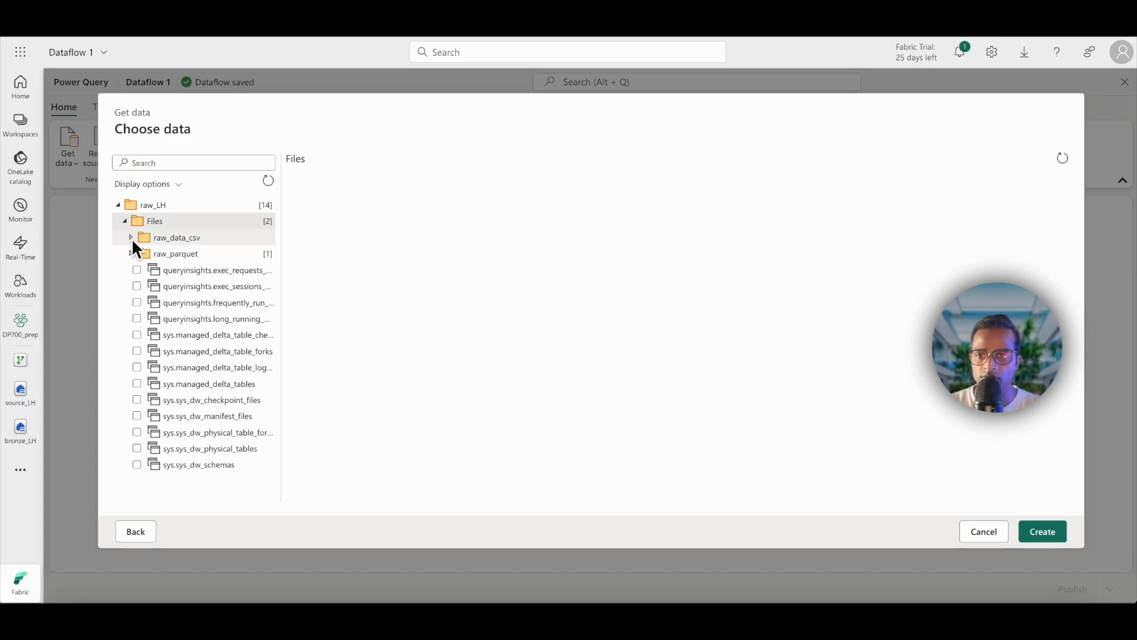
{"action": "left_click", "coordinate": [131, 238]}
{"action": "left_click", "coordinate": [208, 254]}
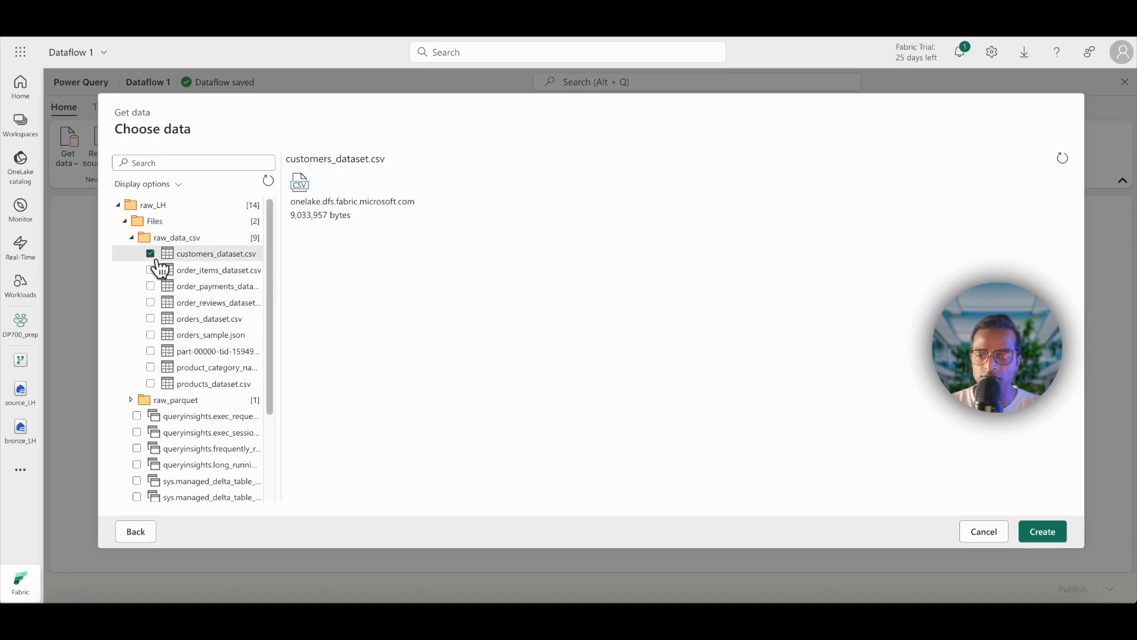
{"action": "left_click", "coordinate": [1049, 532]}
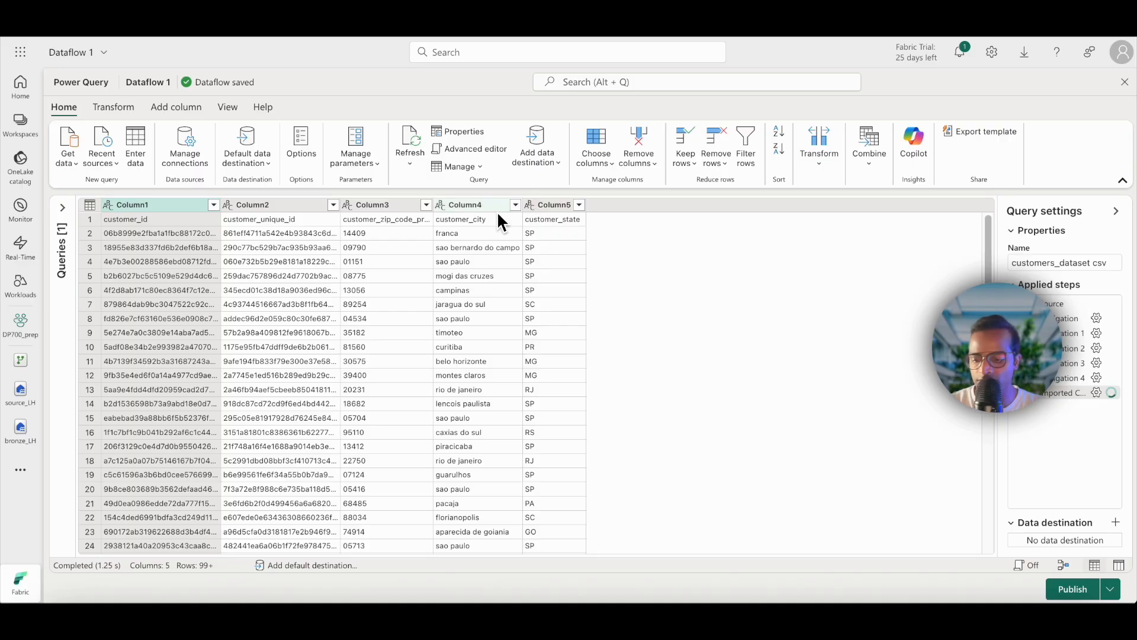
{"action": "key", "text": "ctrl+plus"}
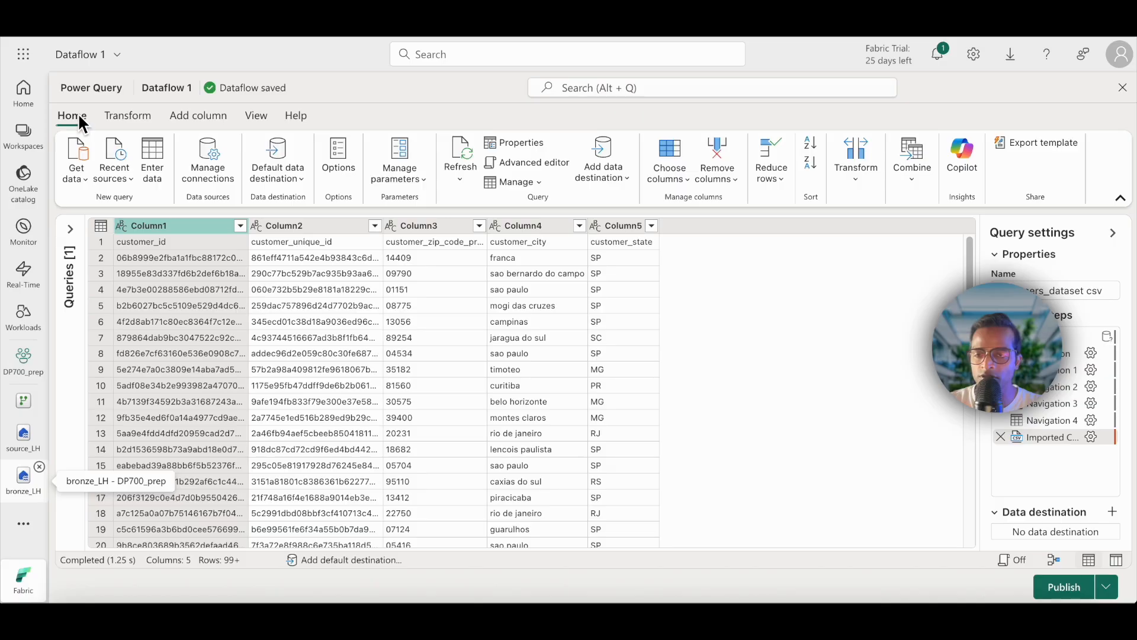
{"action": "left_click", "coordinate": [135, 112]}
{"action": "left_click", "coordinate": [198, 114]}
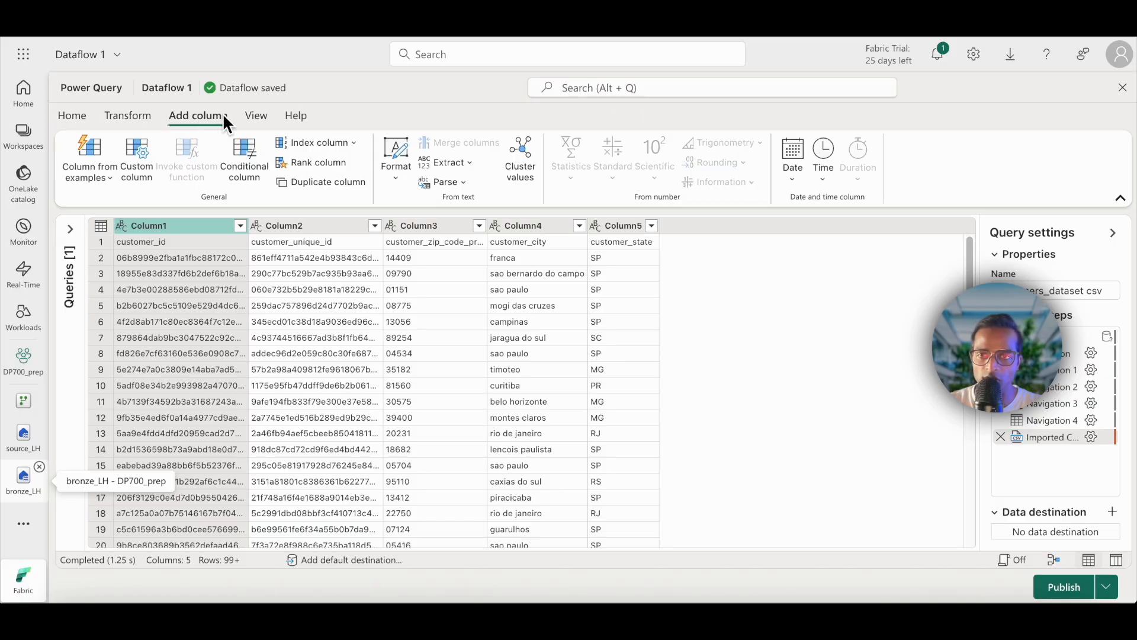
{"action": "left_click", "coordinate": [258, 113]}
{"action": "left_click", "coordinate": [76, 117]}
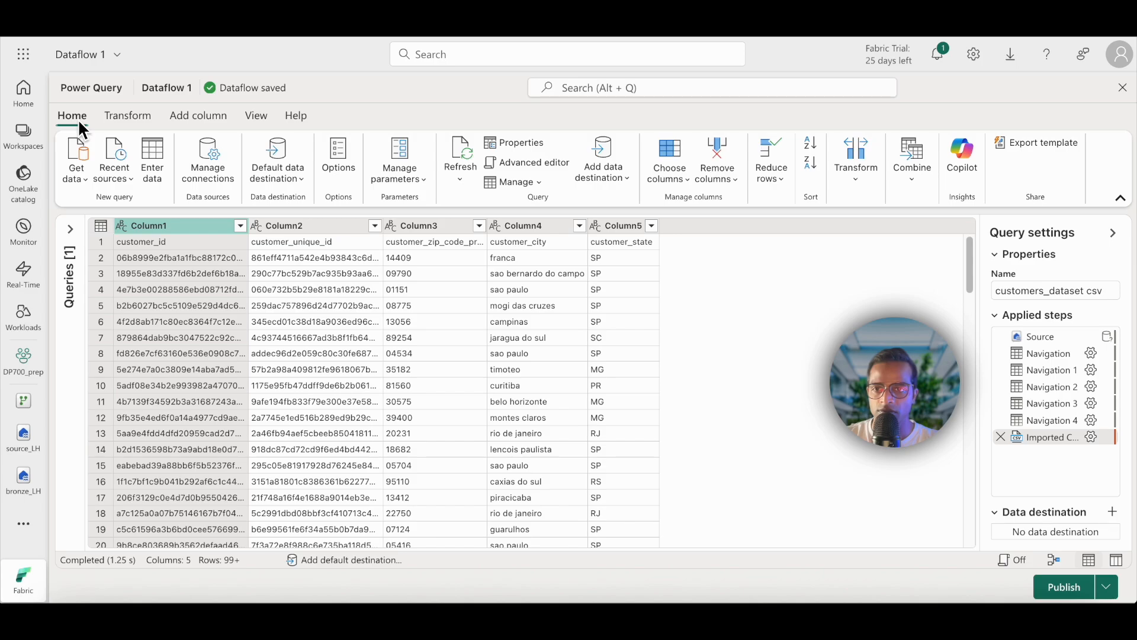
Step: Promote the first row of the customers_dataset csv query to column headers
{"action": "left_click", "coordinate": [115, 116]}
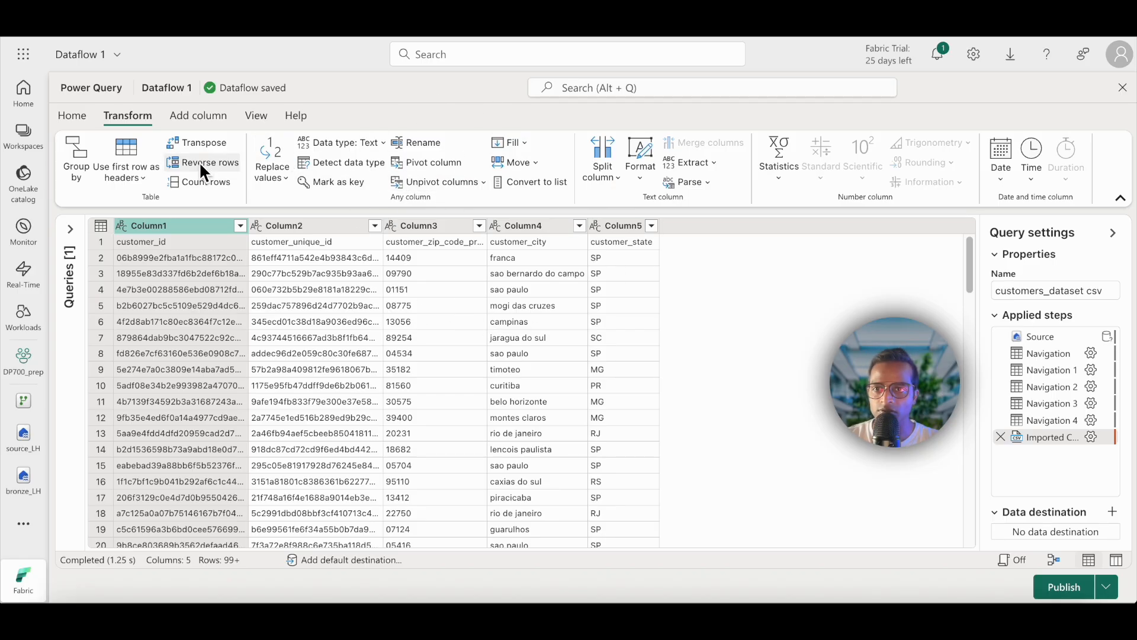
{"action": "left_click", "coordinate": [142, 171]}
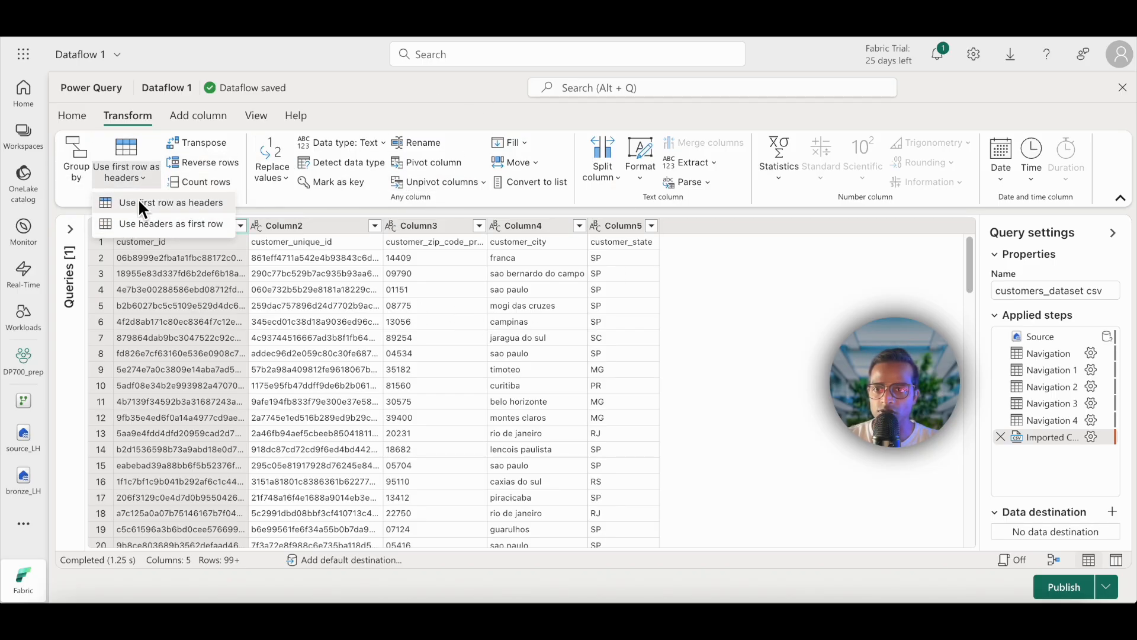
{"action": "left_click", "coordinate": [137, 182]}
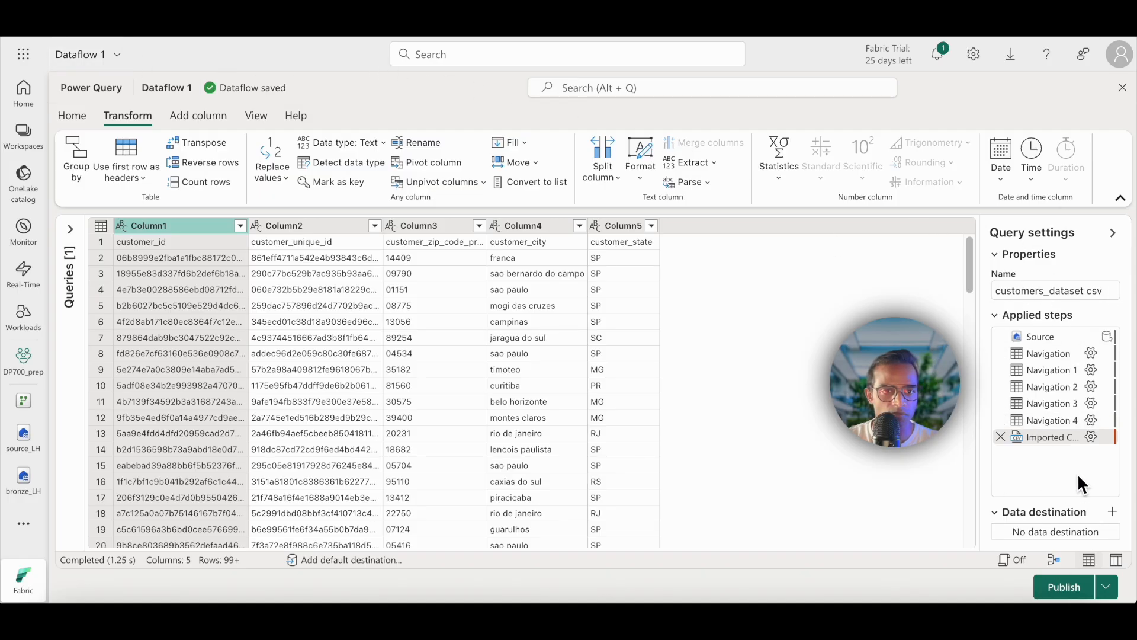
{"action": "left_click", "coordinate": [71, 229]}
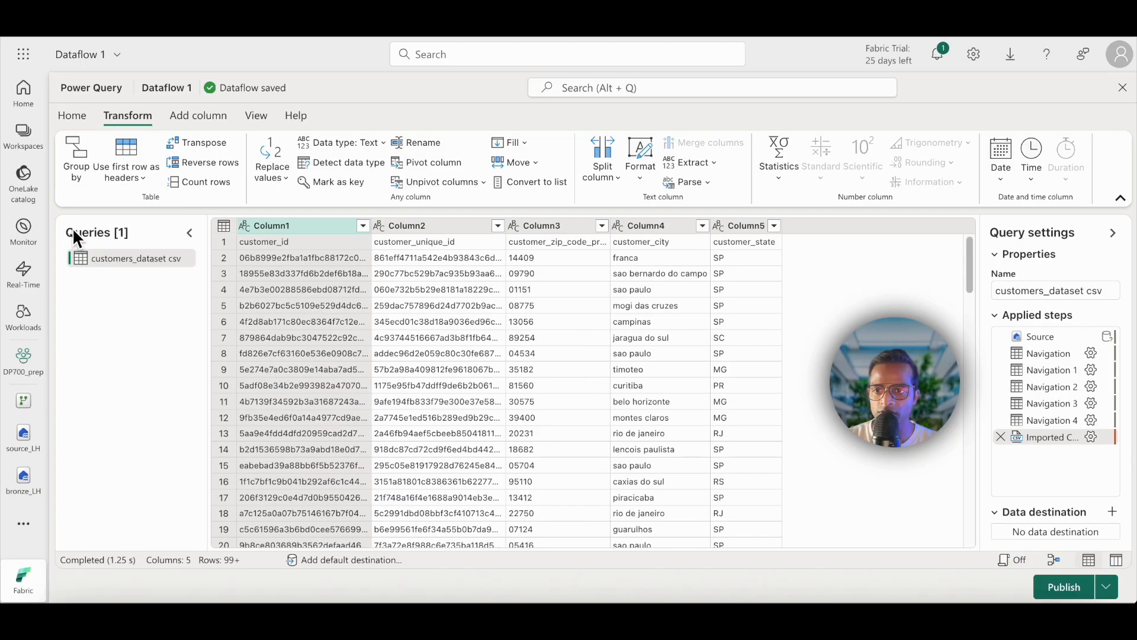
{"action": "left_click", "coordinate": [190, 233]}
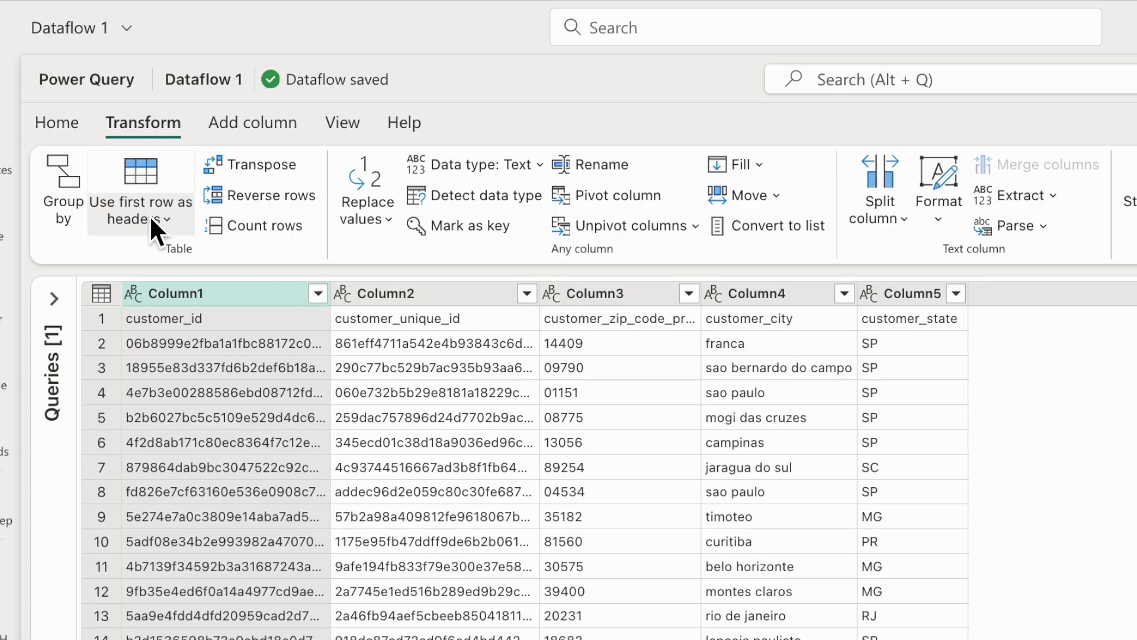
{"action": "left_click", "coordinate": [152, 218]}
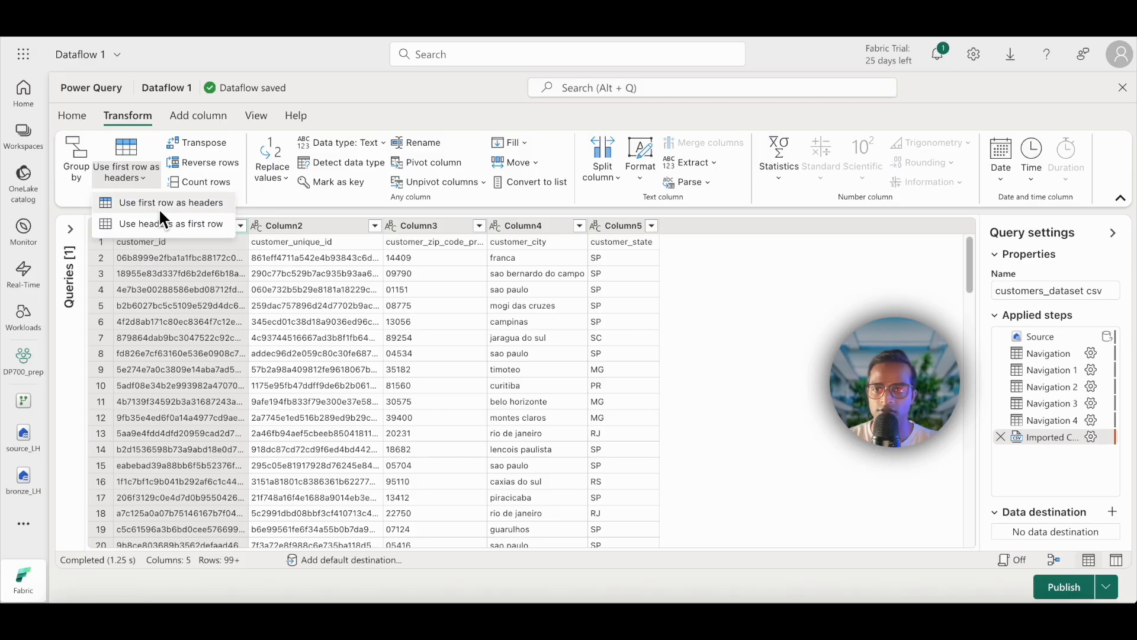
{"action": "left_click", "coordinate": [201, 259]}
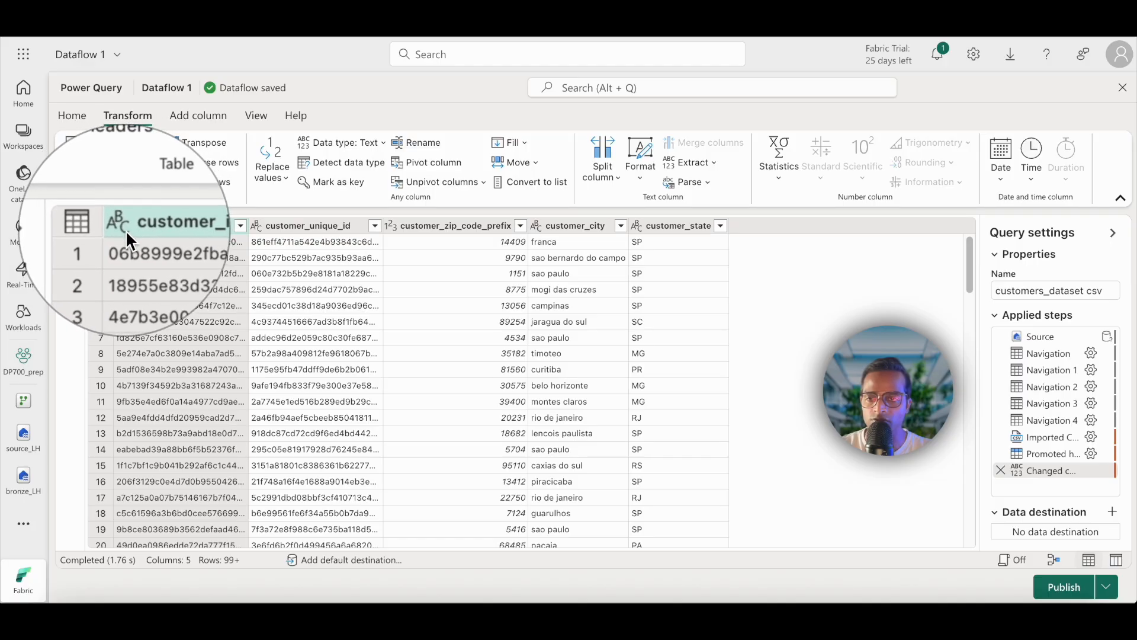
Step: Convert the customer_zip_code_prefix column to the Text data type, adding the conversion as a new step
{"action": "left_click", "coordinate": [392, 226]}
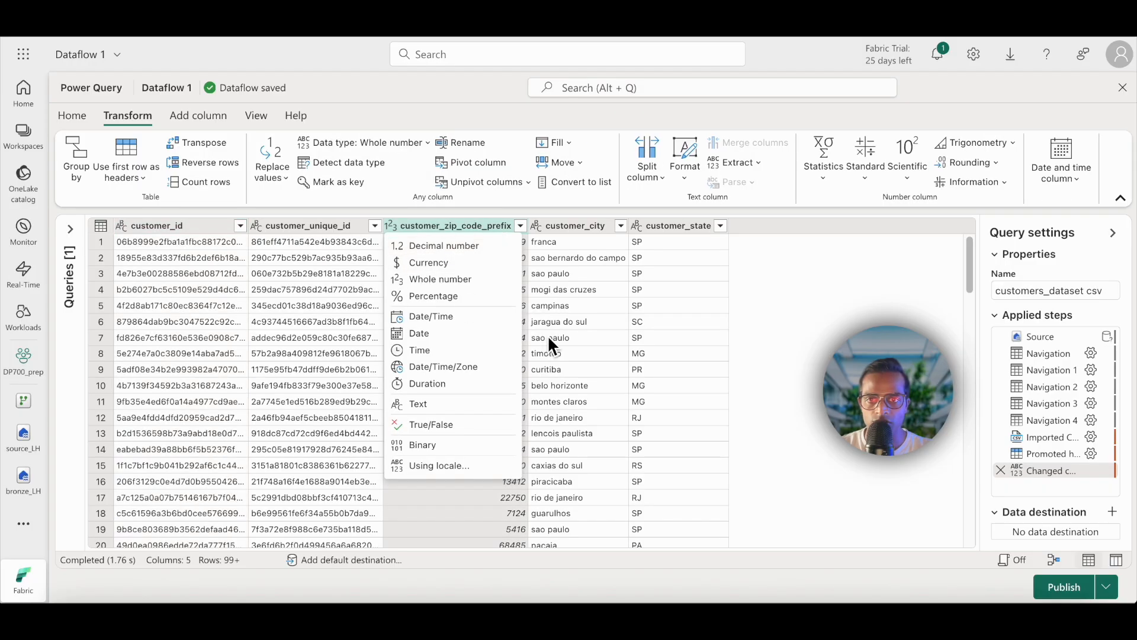
{"action": "left_click", "coordinate": [446, 406]}
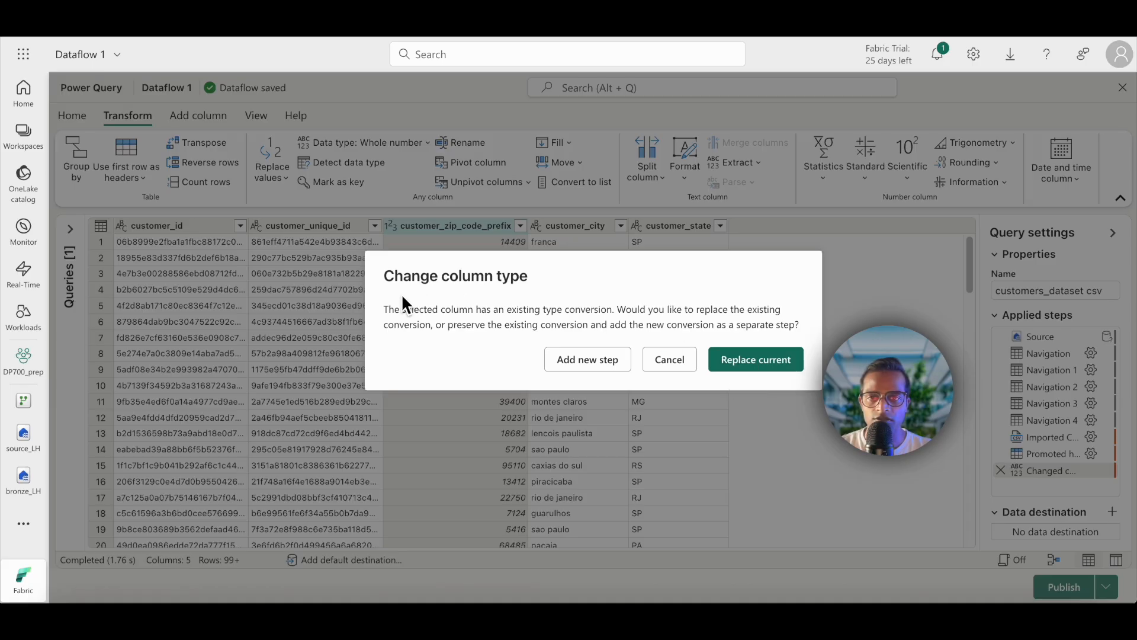
{"action": "left_click", "coordinate": [573, 359]}
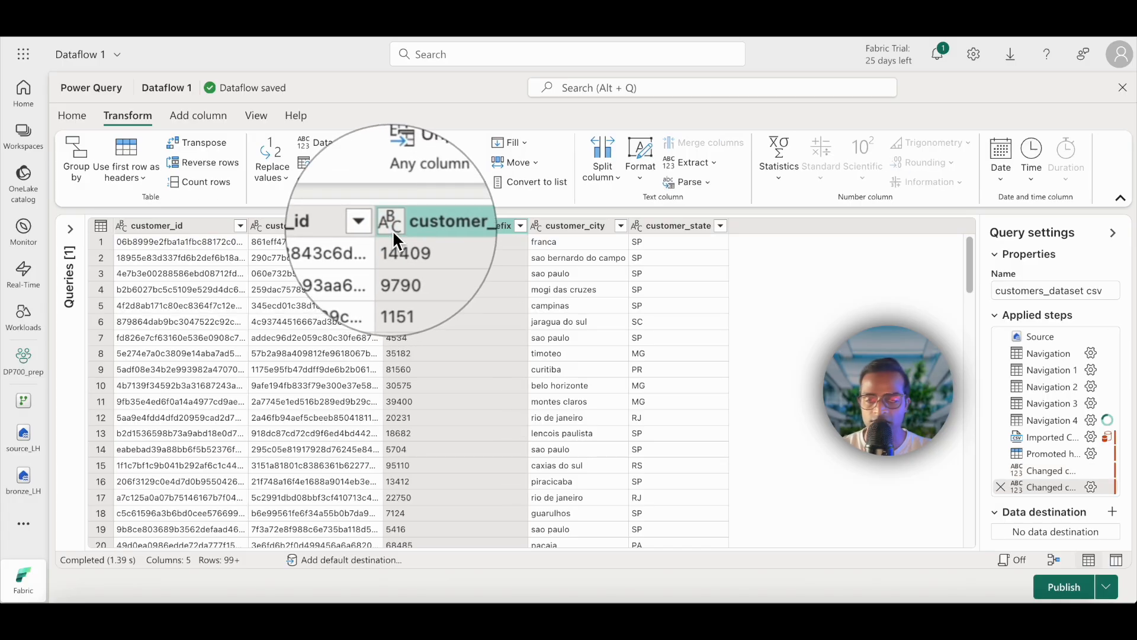
Step: Replace the spaces in the customer_city column values with underscores
{"action": "left_click", "coordinate": [564, 226]}
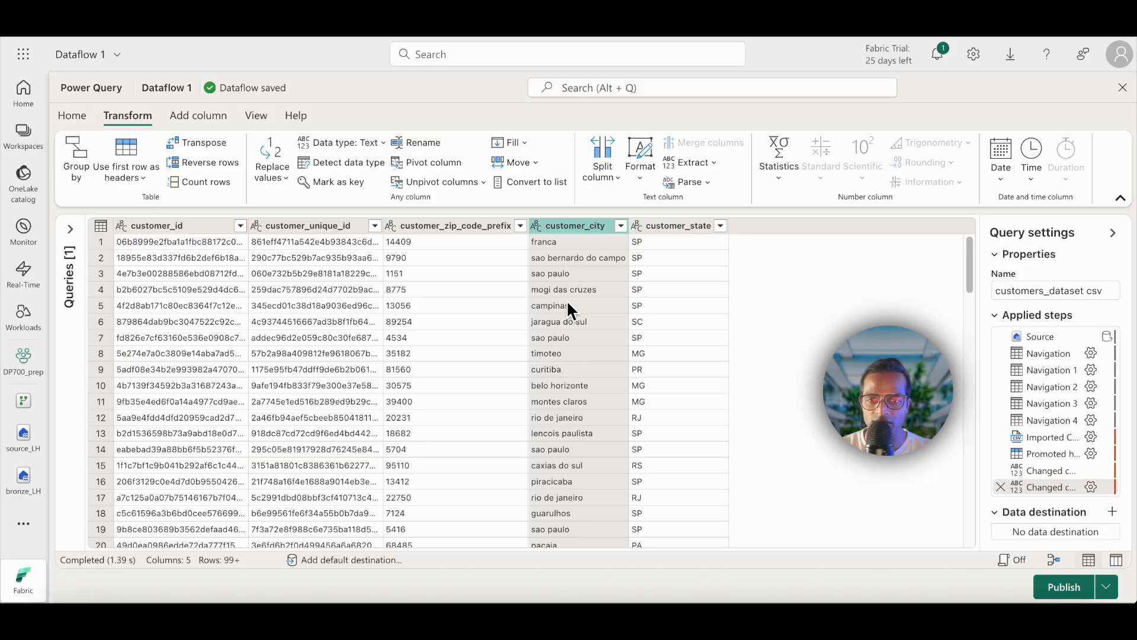
{"action": "right_click", "coordinate": [564, 225]}
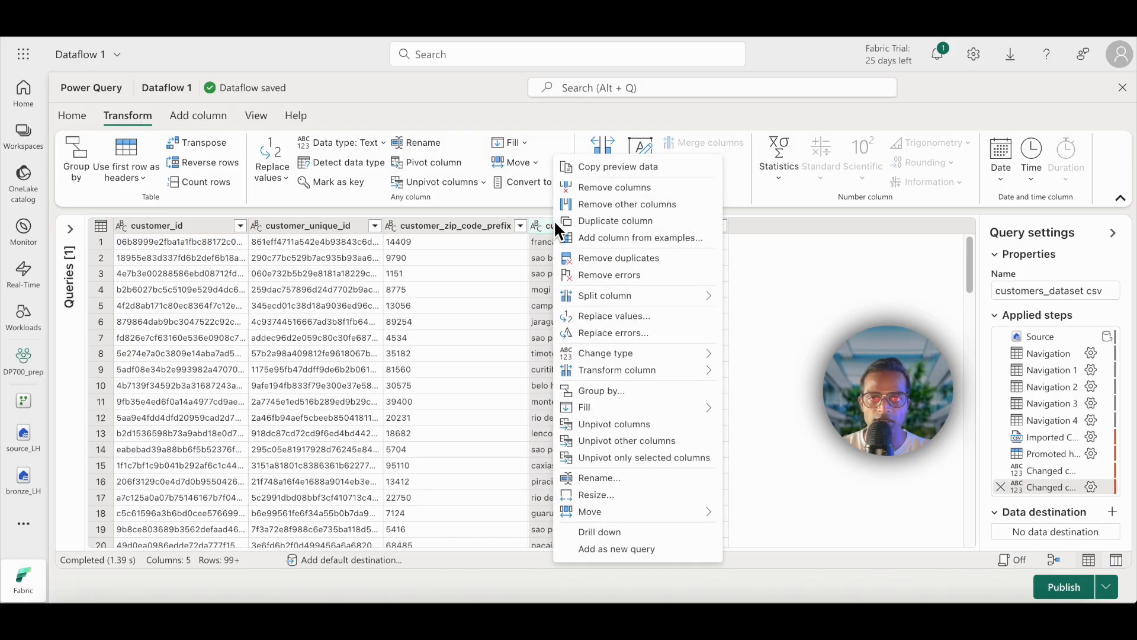
{"action": "left_click", "coordinate": [639, 319]}
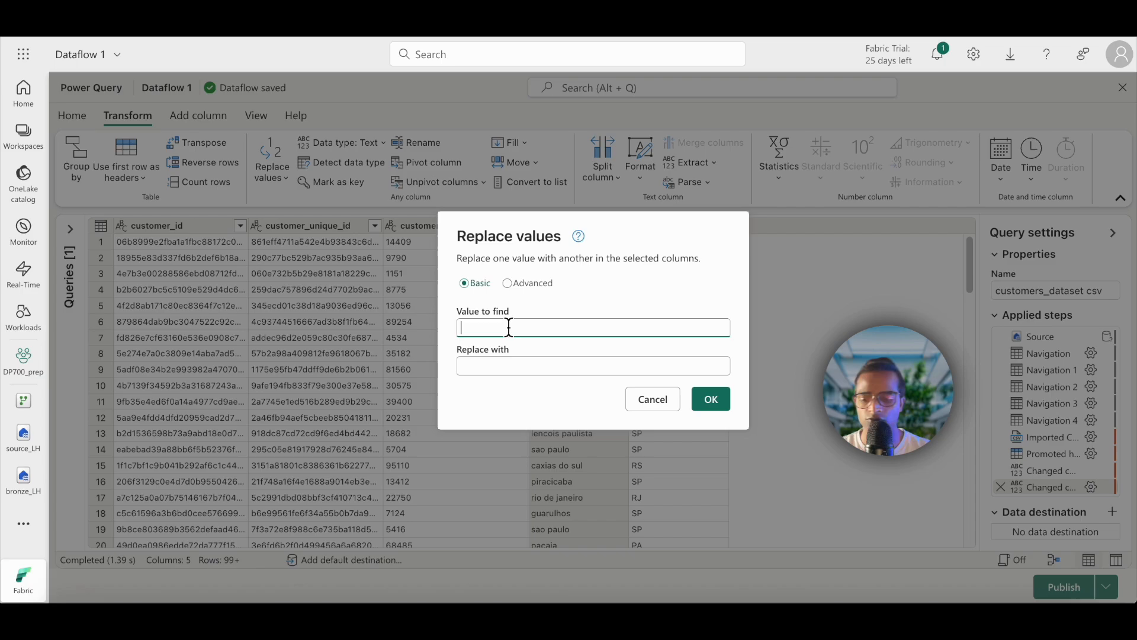
{"action": "left_click", "coordinate": [510, 364]}
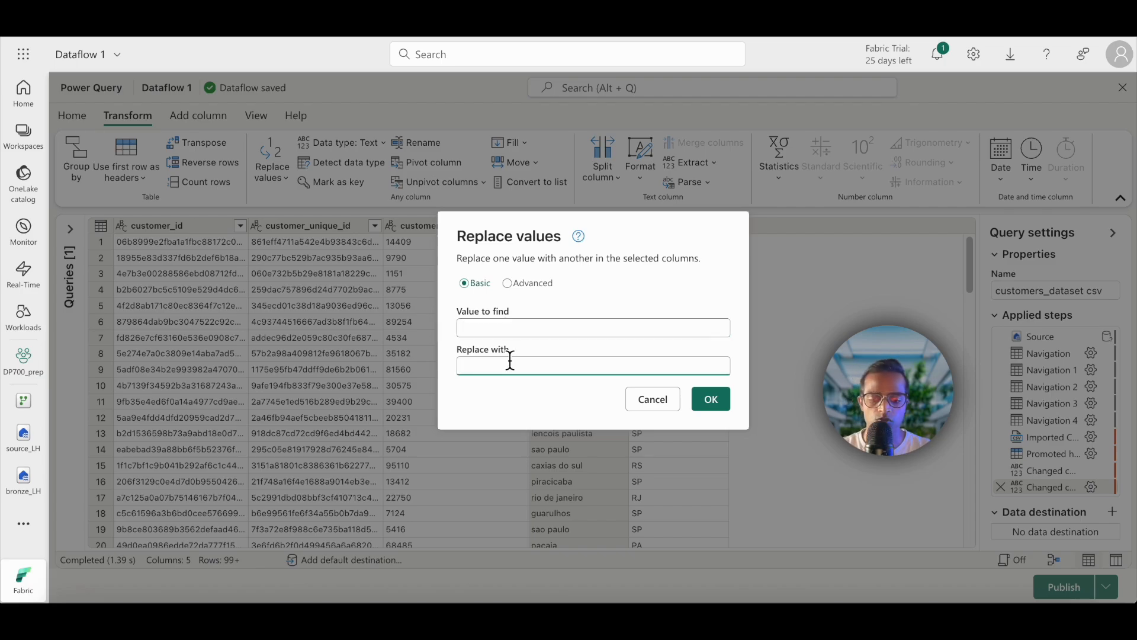
{"action": "left_click", "coordinate": [709, 404]}
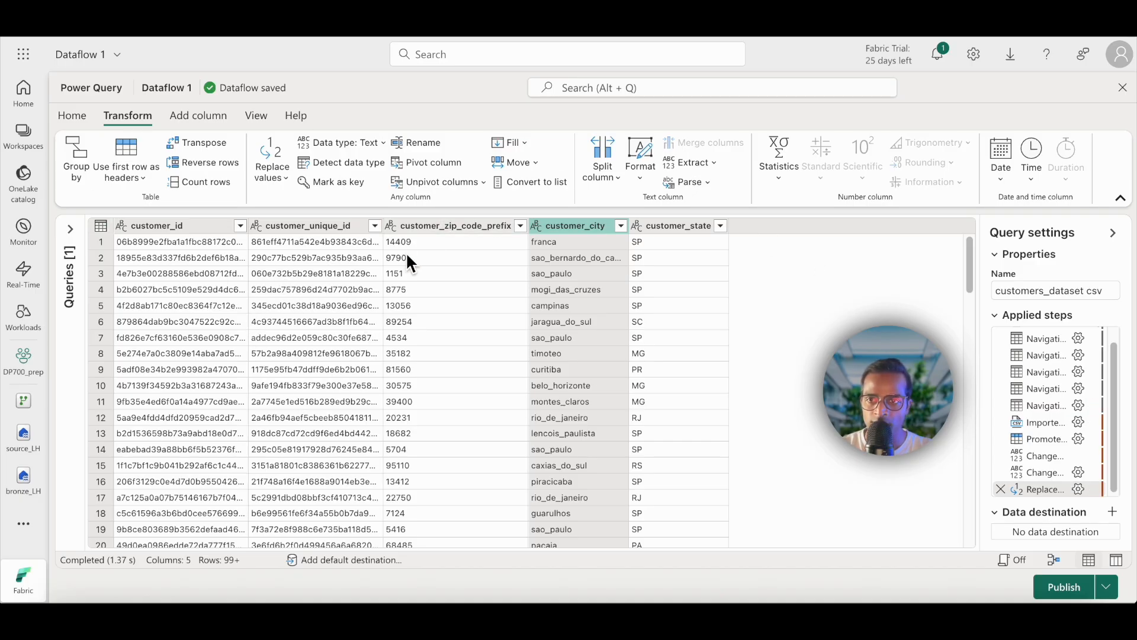
Step: Show the applied steps of the customers_dataset csv query in diagram view
{"action": "left_click", "coordinate": [258, 115]}
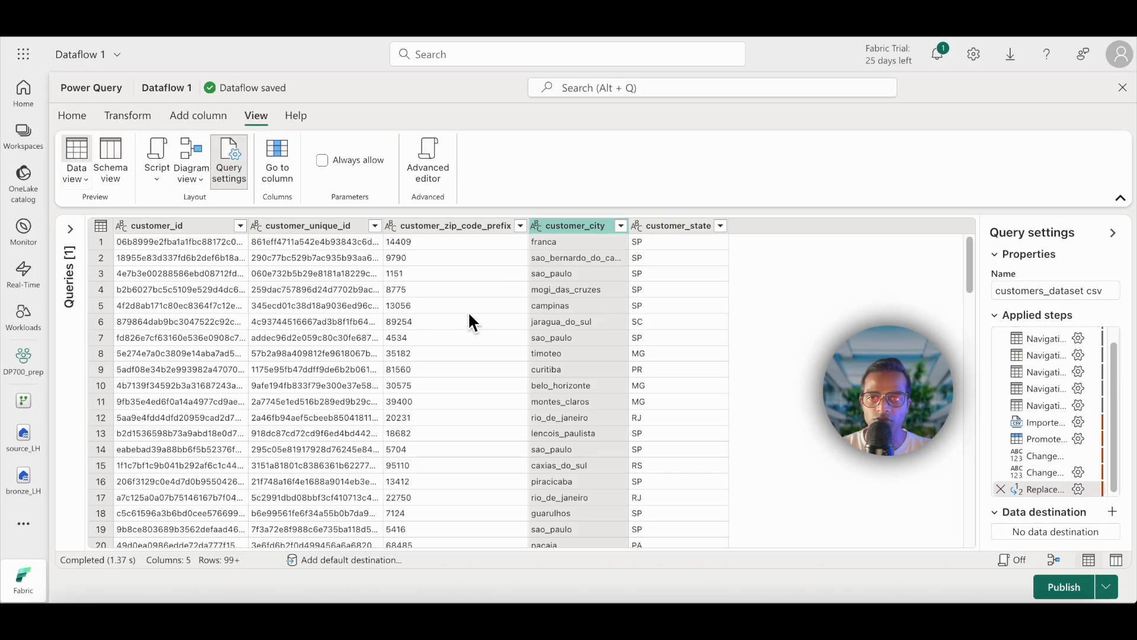
{"action": "left_click", "coordinate": [190, 147]}
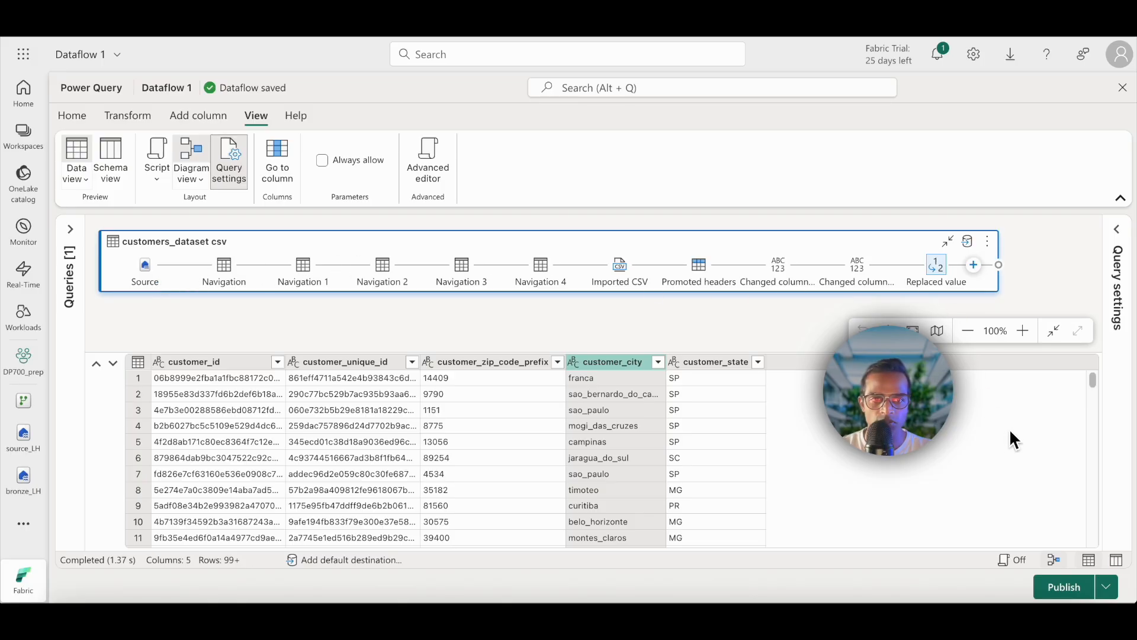
{"action": "left_click", "coordinate": [1118, 246]}
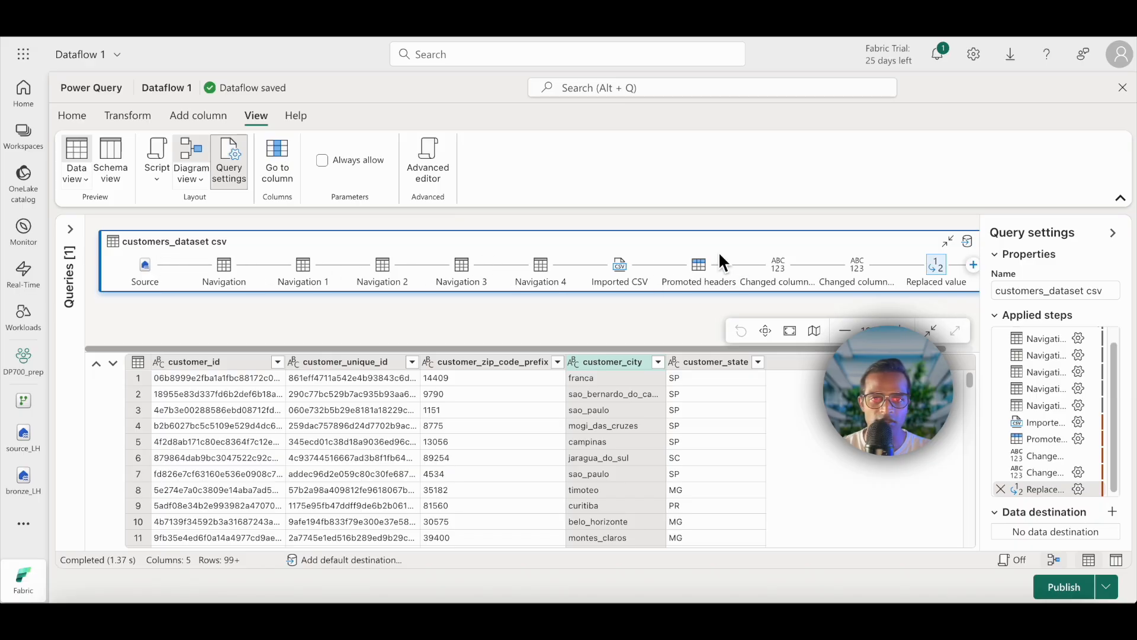
{"action": "left_click", "coordinate": [1114, 232]}
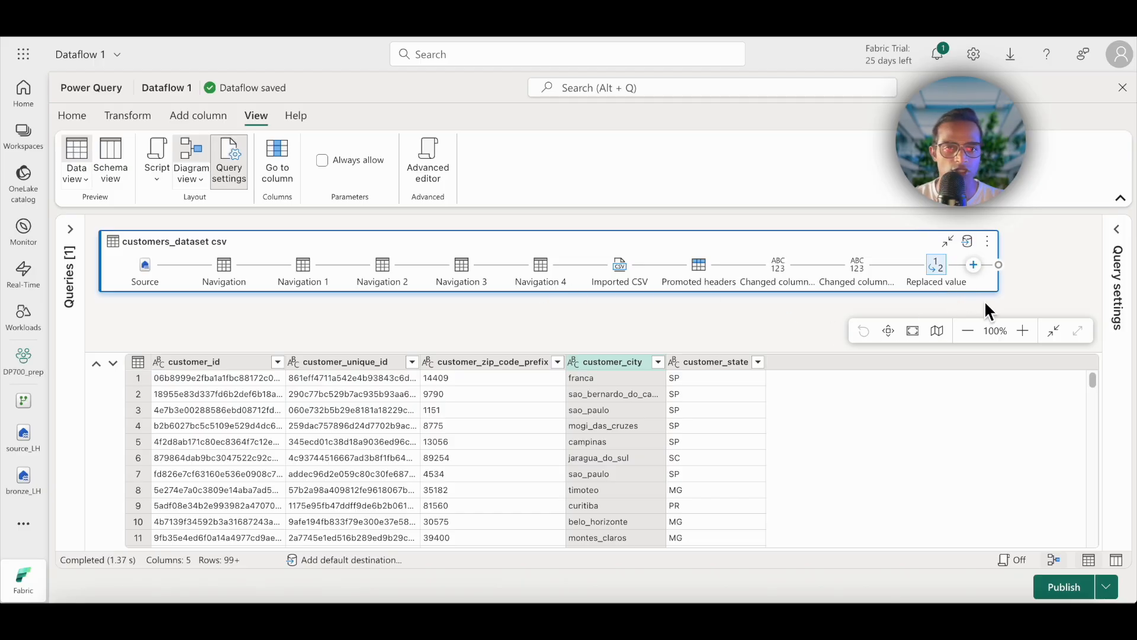
Step: Append an UPPERCASE text transformation of the customer_city column after the Replaced value step in the diagram
{"action": "left_click", "coordinate": [974, 265]}
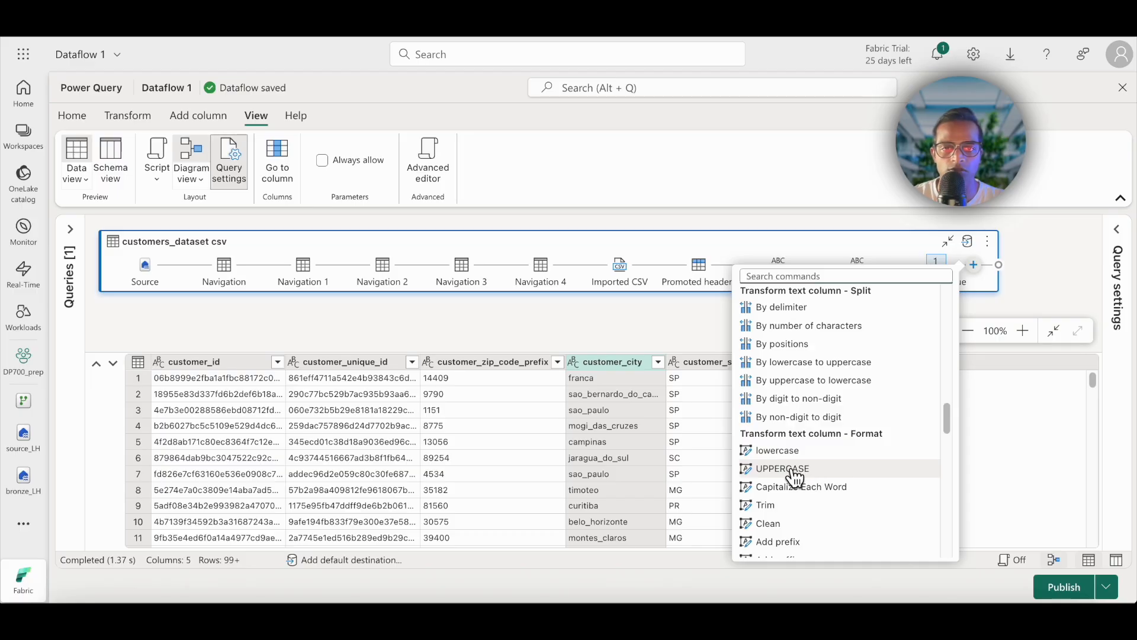
{"action": "left_click", "coordinate": [796, 471]}
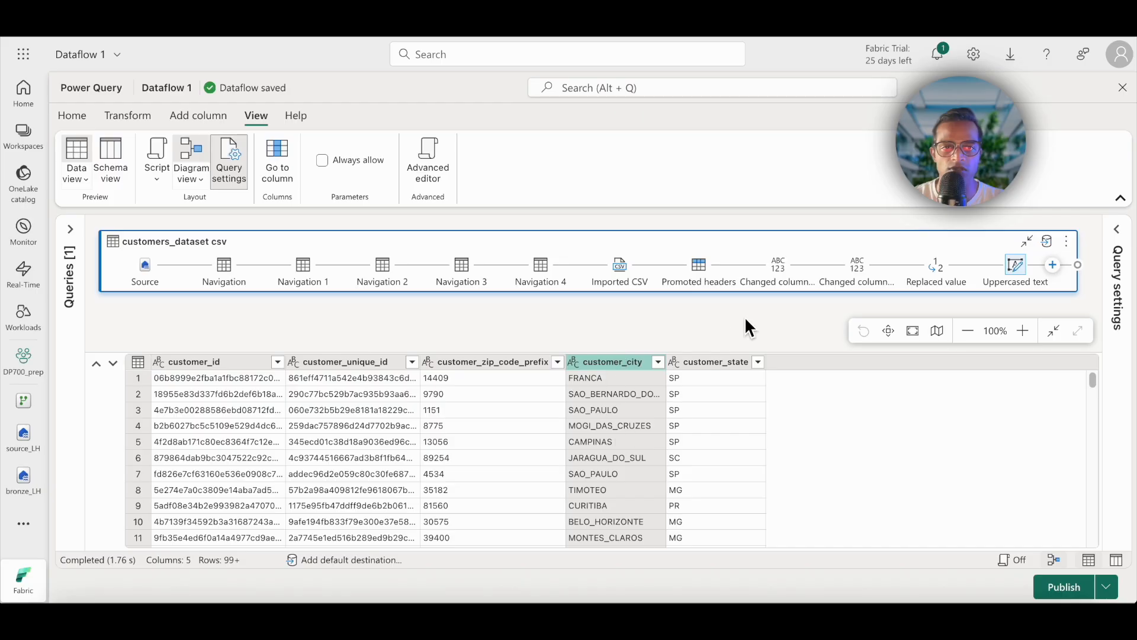
{"action": "left_click", "coordinate": [968, 332]}
{"action": "left_click", "coordinate": [969, 332]}
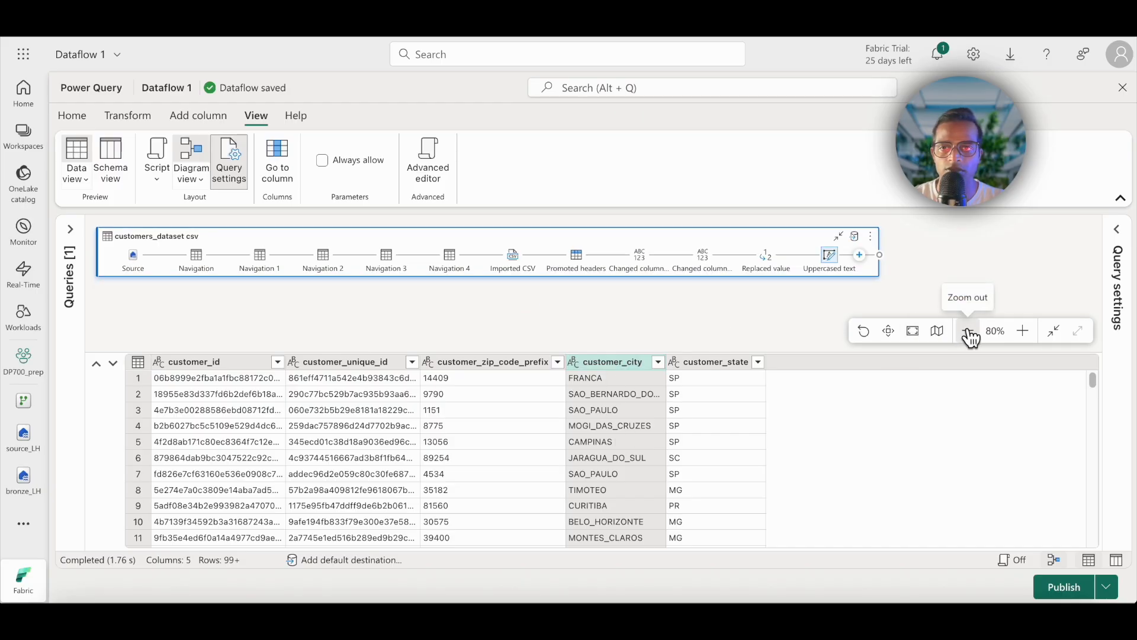
{"action": "left_click", "coordinate": [1023, 331]}
{"action": "left_click", "coordinate": [1023, 332]}
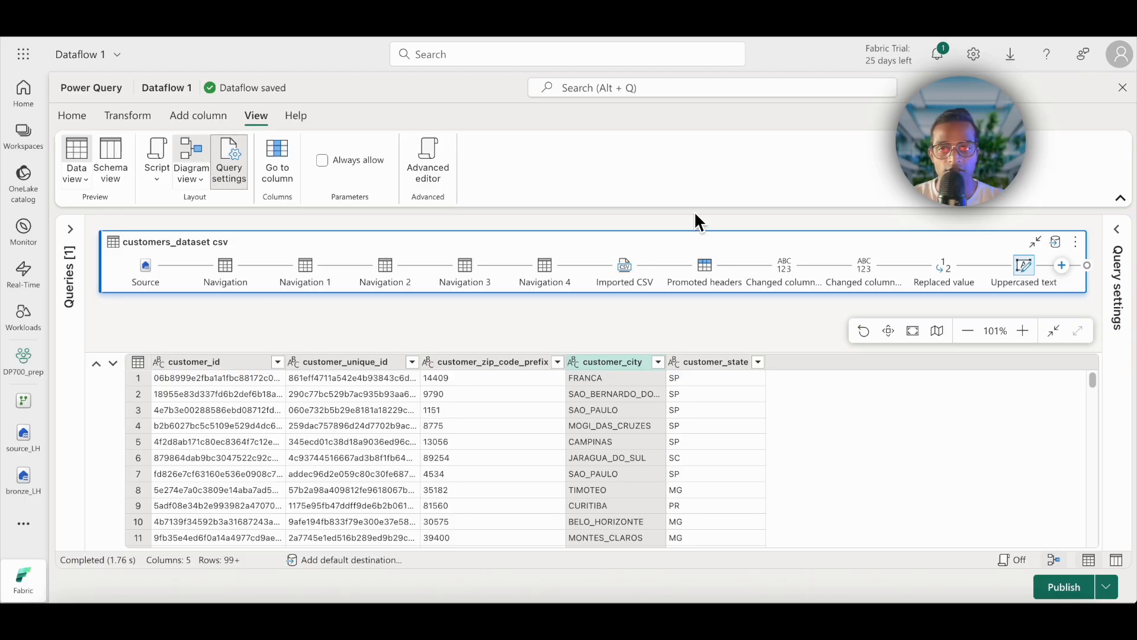
Step: Import orders_dataset.csv from the raw_data_csv folder of the raw_LH lakehouse as a new query
{"action": "left_click", "coordinate": [79, 115]}
{"action": "left_click", "coordinate": [80, 178]}
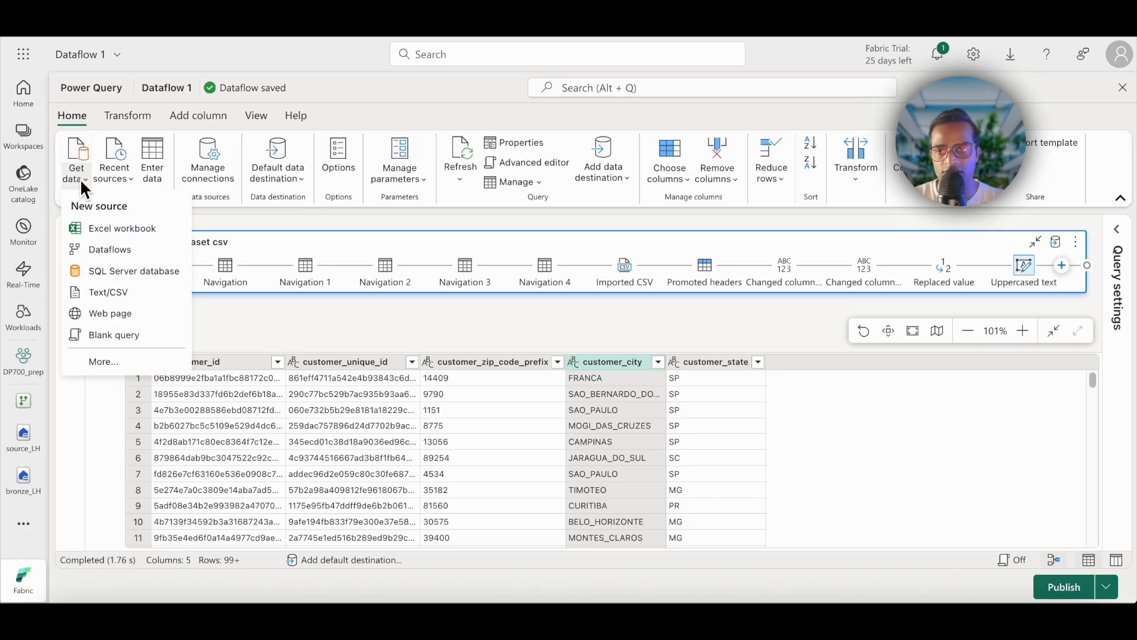
{"action": "left_click", "coordinate": [106, 364]}
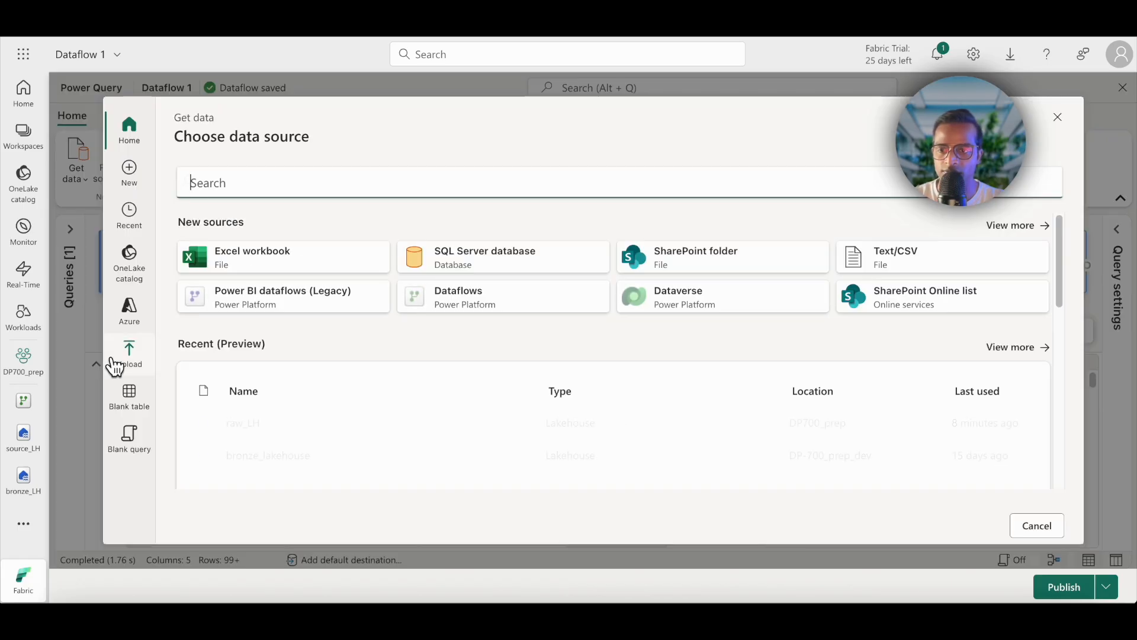
{"action": "left_click", "coordinate": [132, 265]}
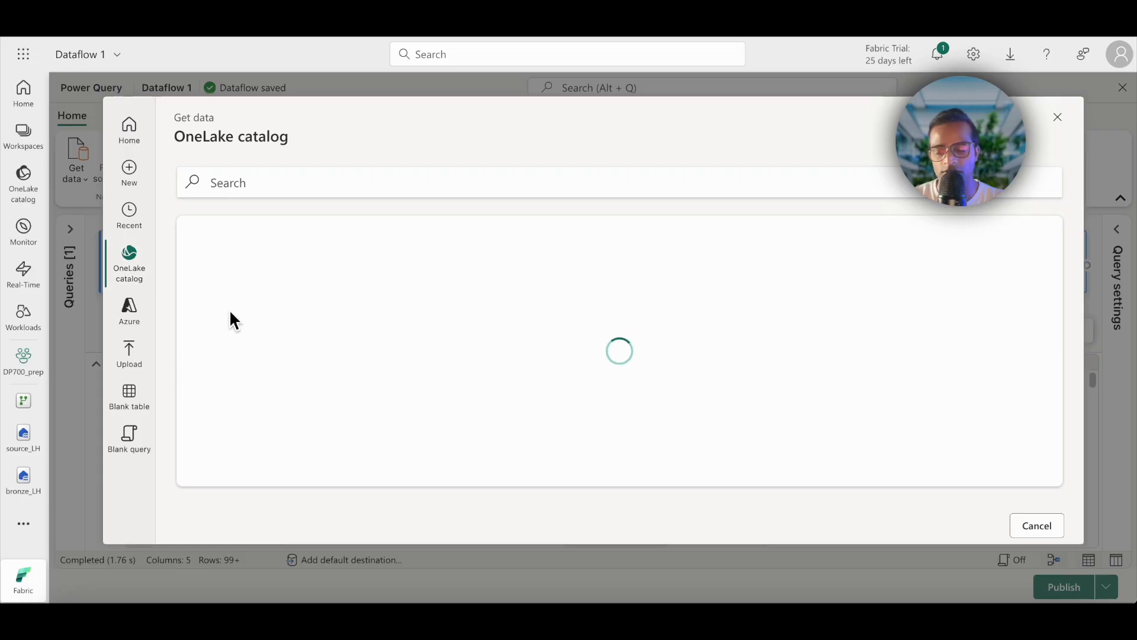
{"action": "left_click", "coordinate": [283, 447]}
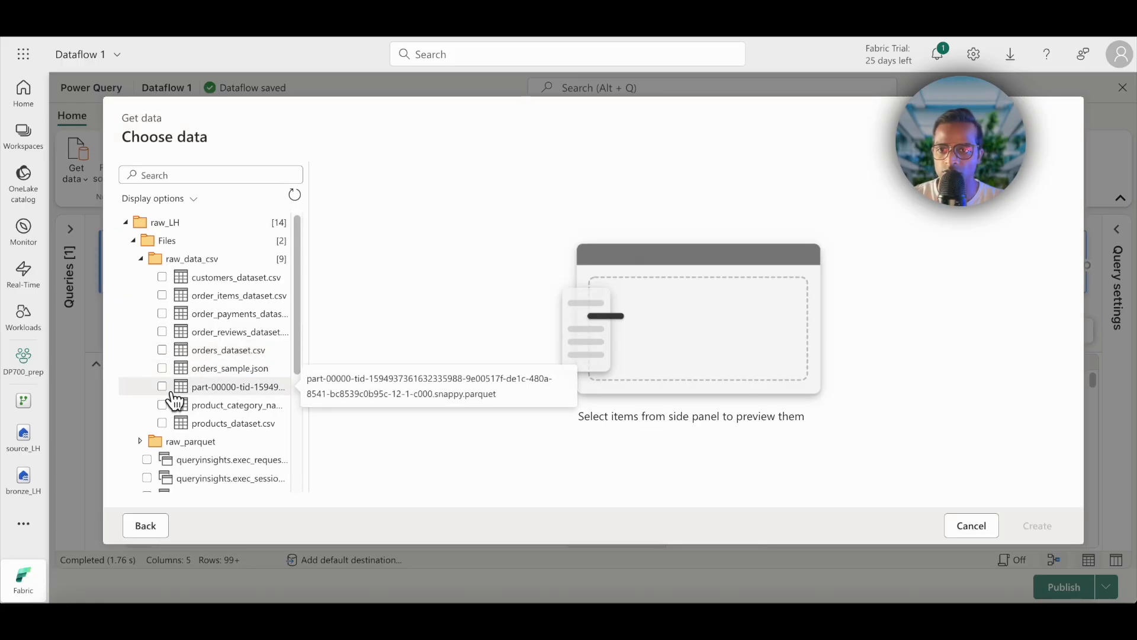
{"action": "left_click", "coordinate": [161, 349]}
{"action": "left_click", "coordinate": [1037, 526]}
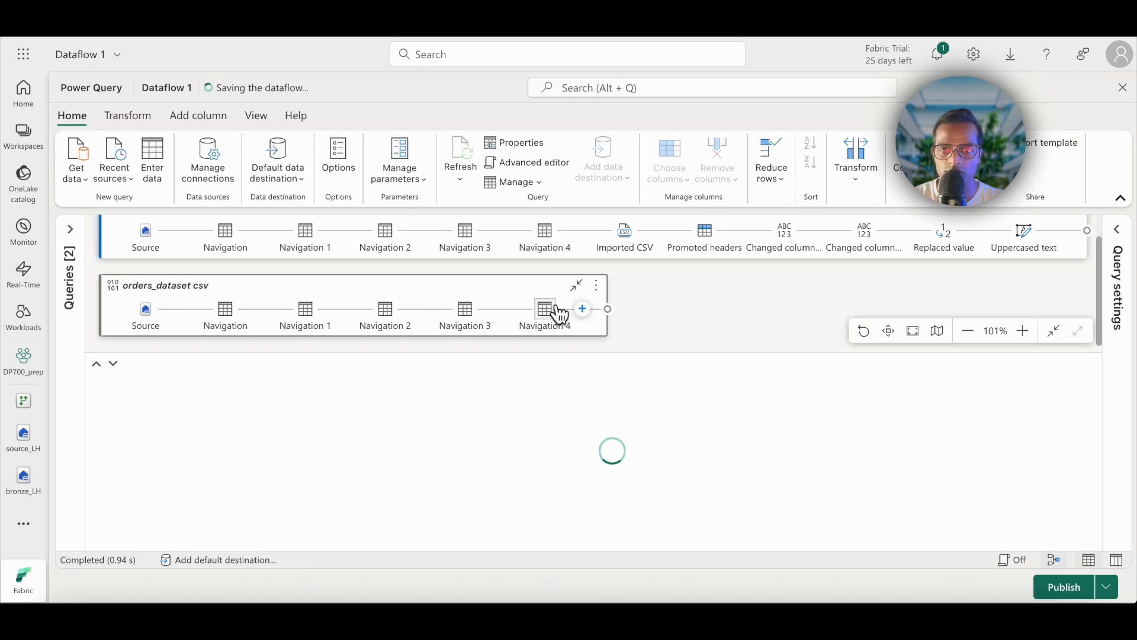
Step: Use the first row as headers in the orders_dataset csv query, adding it after the Imported CSV step in the diagram
{"action": "mouse_move", "coordinate": [554, 312]}
{"action": "left_click", "coordinate": [198, 379]}
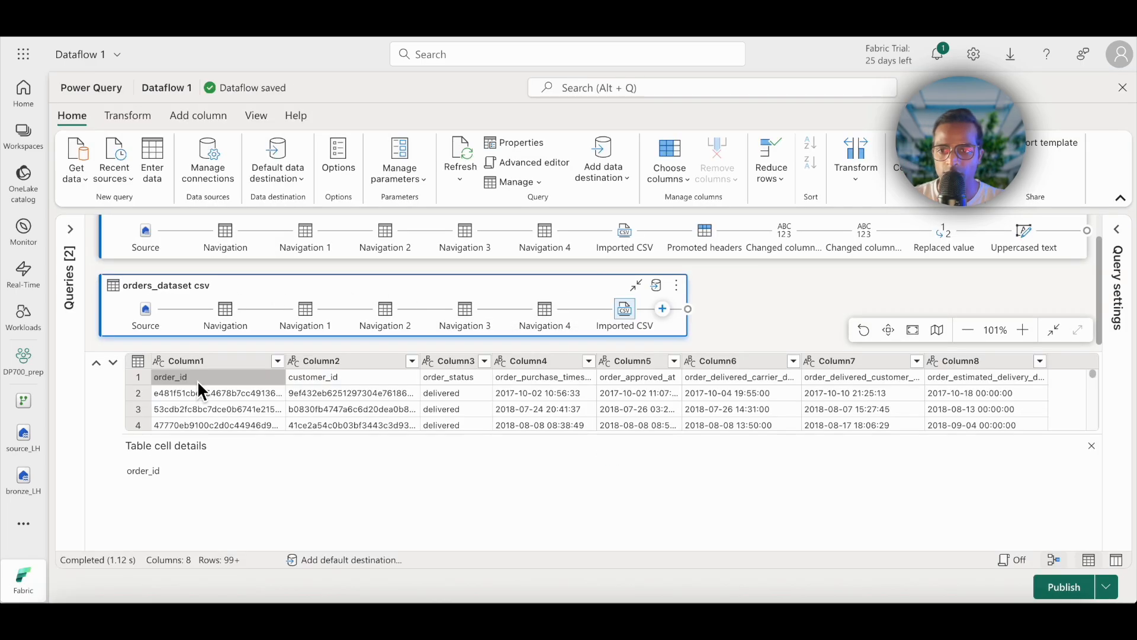
{"action": "left_click", "coordinate": [671, 312]}
{"action": "type", "text": "head"}
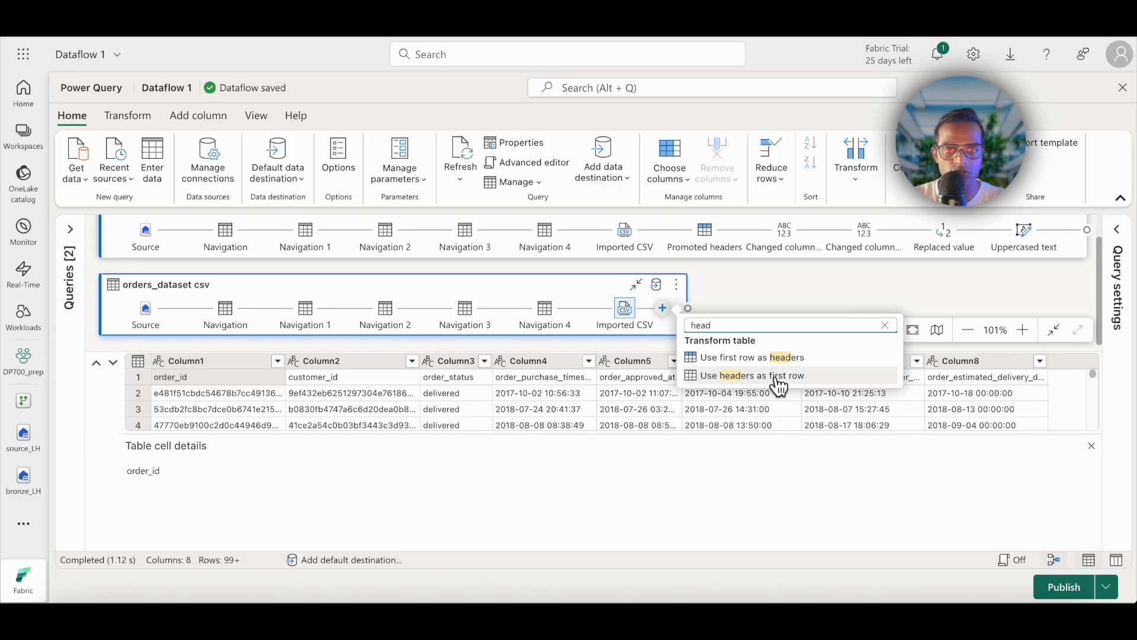
{"action": "left_click", "coordinate": [775, 358]}
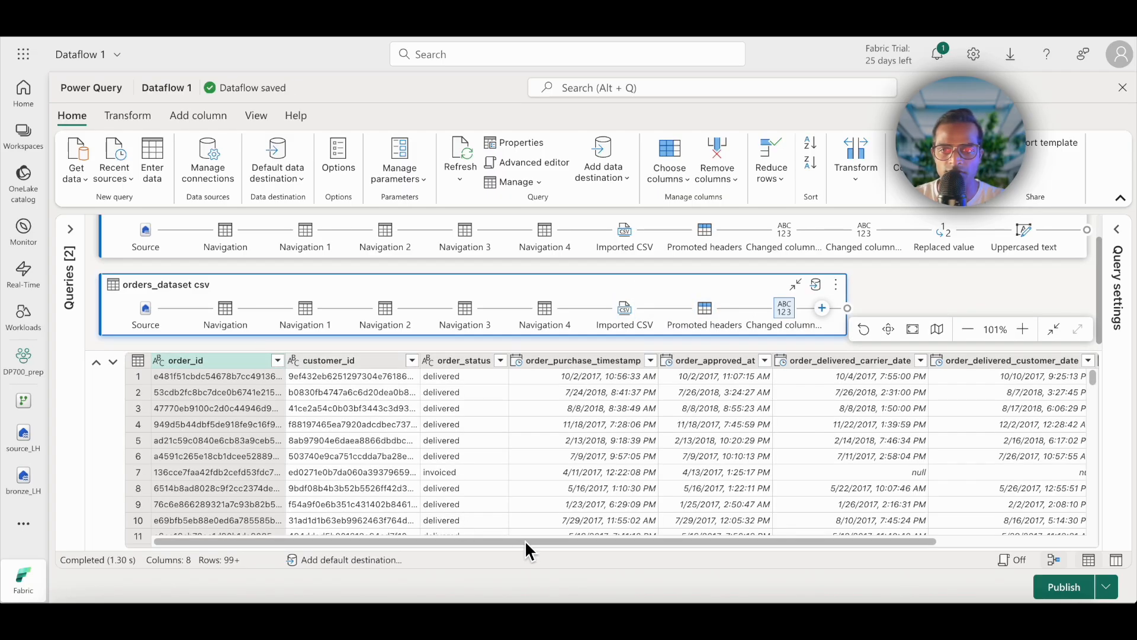
{"action": "left_click_drag", "start_coordinate": [536, 541], "coordinate": [806, 538]}
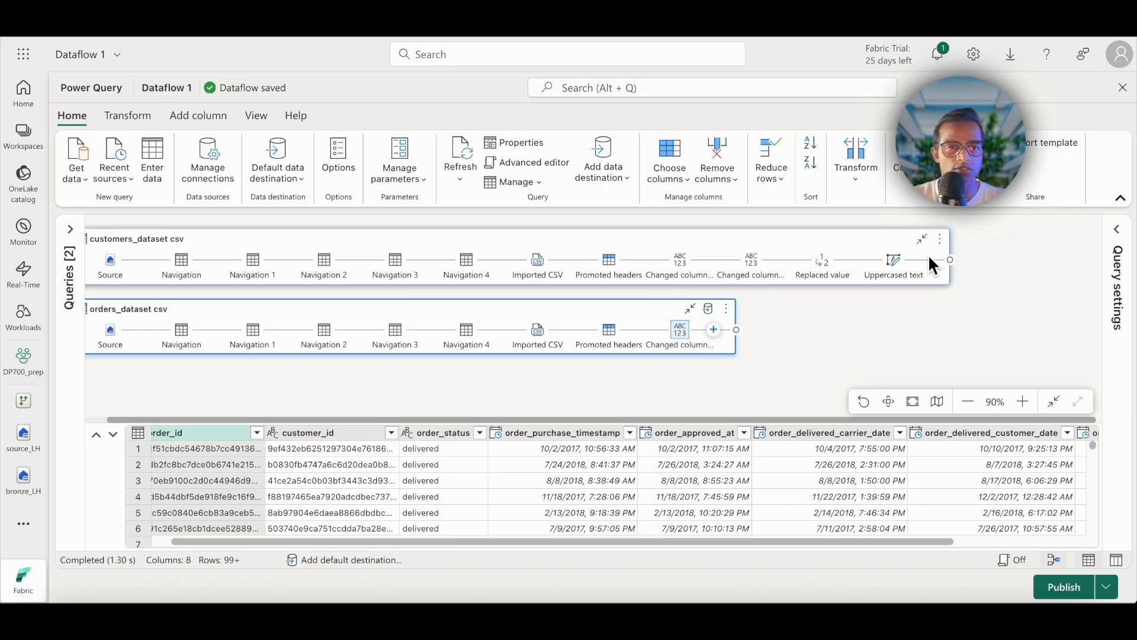
Step: Start merging queries as new, with customers_dataset csv as the left table and orders_dataset csv as the right table
{"action": "left_click", "coordinate": [948, 253]}
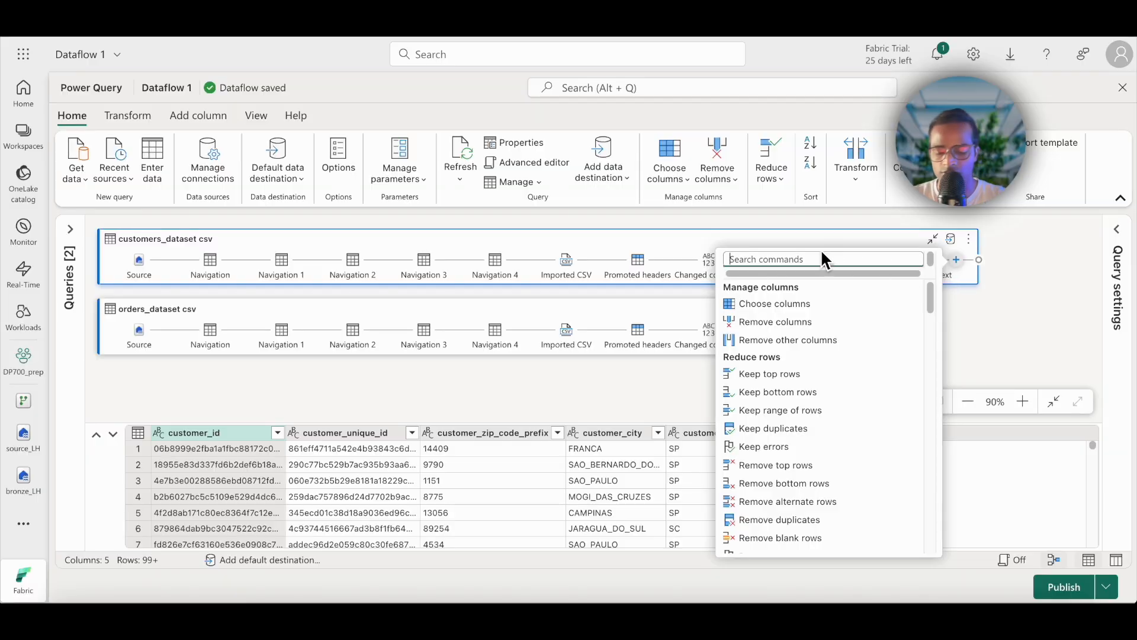
{"action": "type", "text": "merge"}
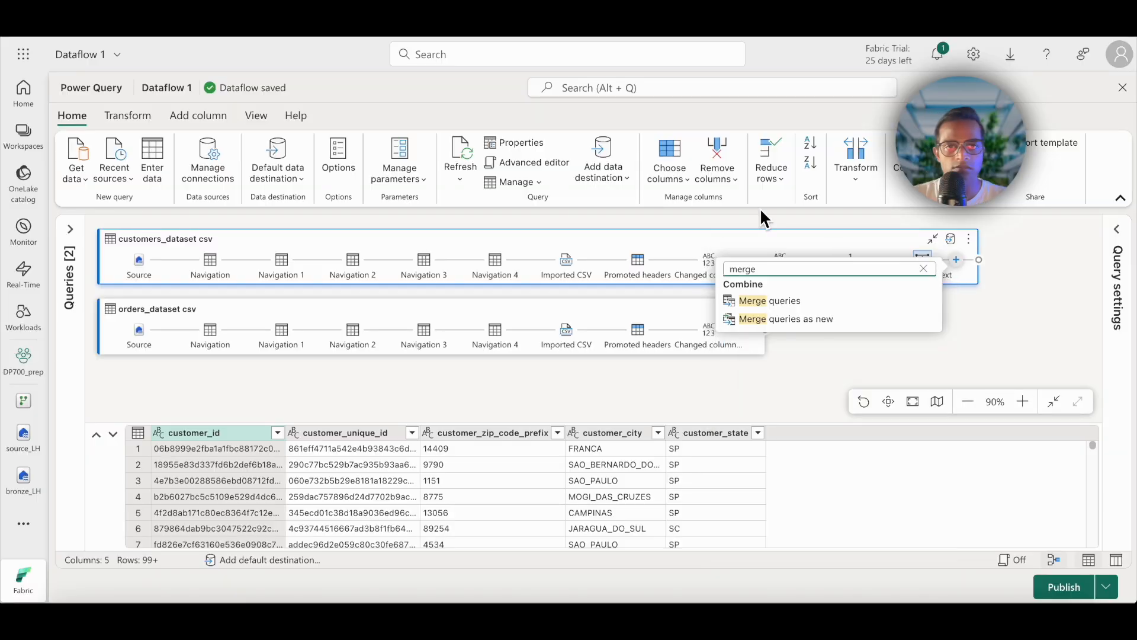
{"action": "left_click", "coordinate": [801, 320]}
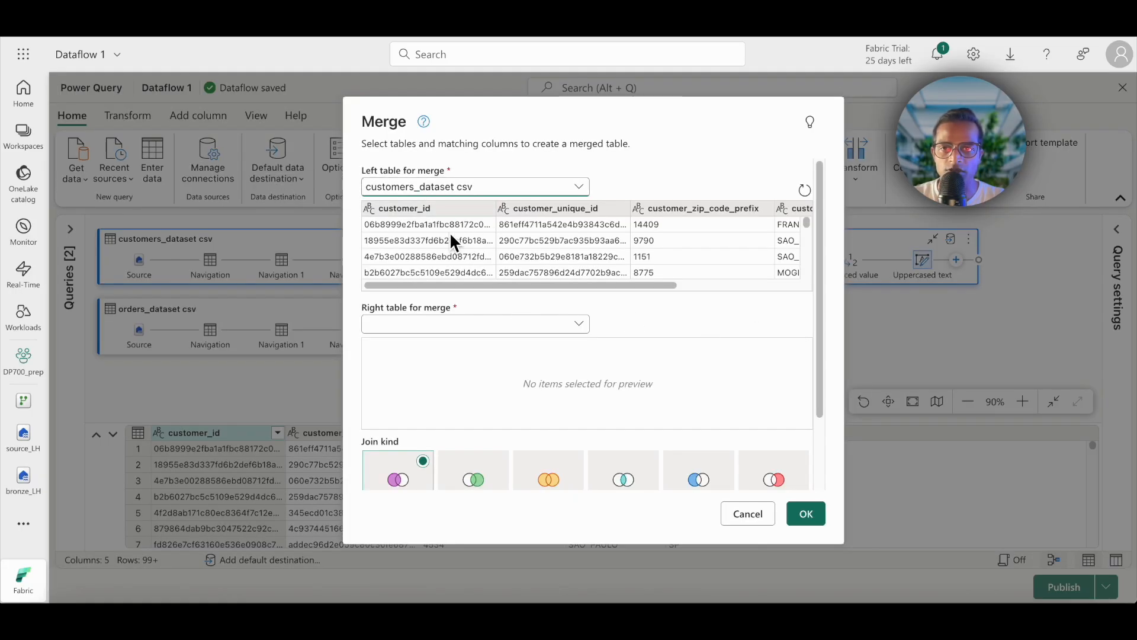
{"action": "left_click", "coordinate": [543, 332]}
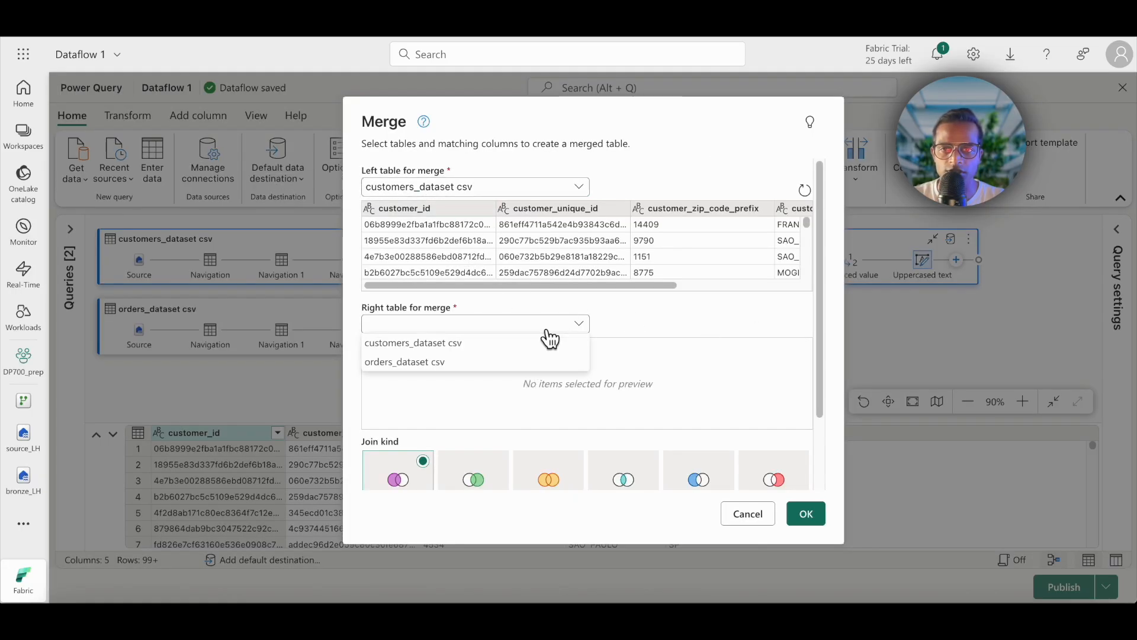
{"action": "left_click", "coordinate": [406, 364]}
{"action": "scroll", "coordinate": [594, 332], "scroll_direction": "down", "scroll_amount": 2}
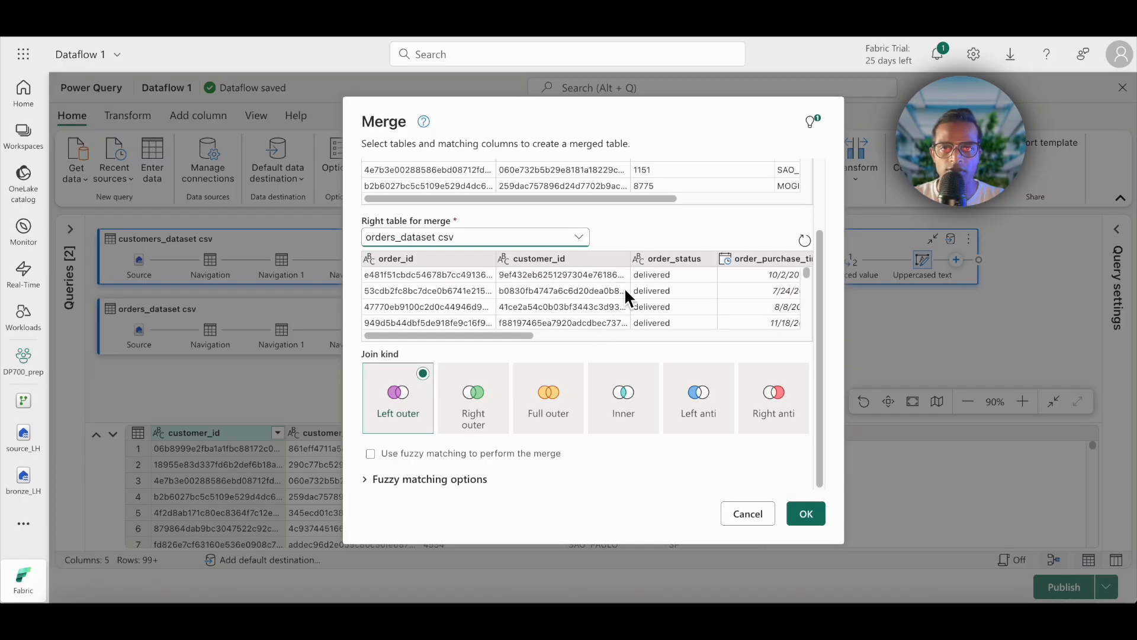
{"action": "scroll", "coordinate": [610, 317], "scroll_direction": "up", "scroll_amount": 3}
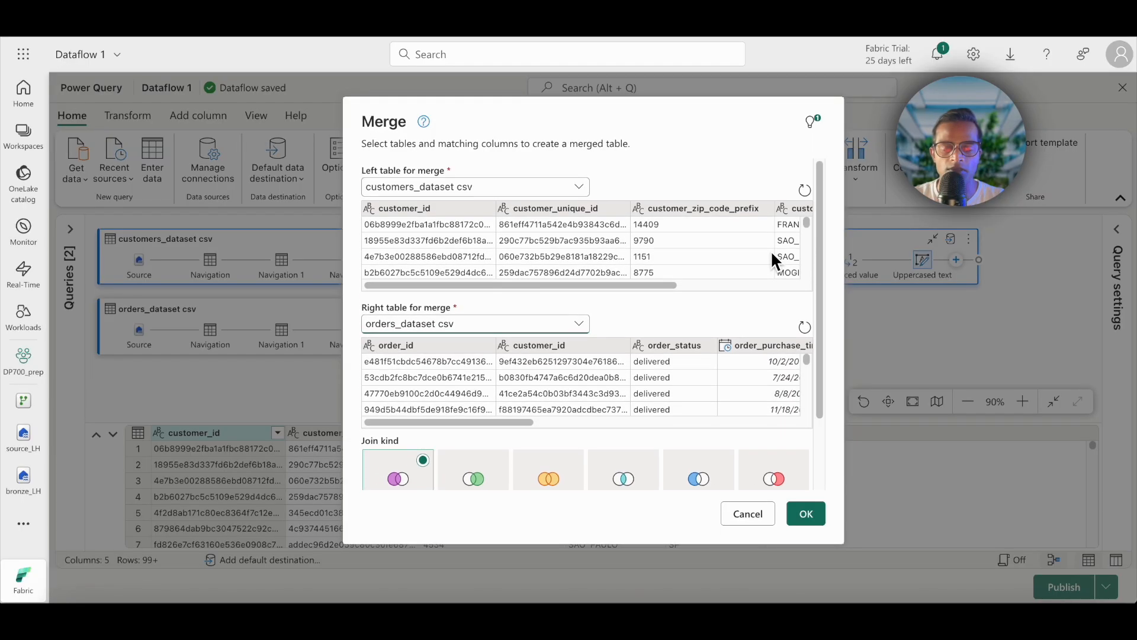
Step: Match the two tables on their customer_id columns and create the merged query with an Inner join
{"action": "left_click", "coordinate": [442, 206]}
{"action": "left_click", "coordinate": [565, 345]}
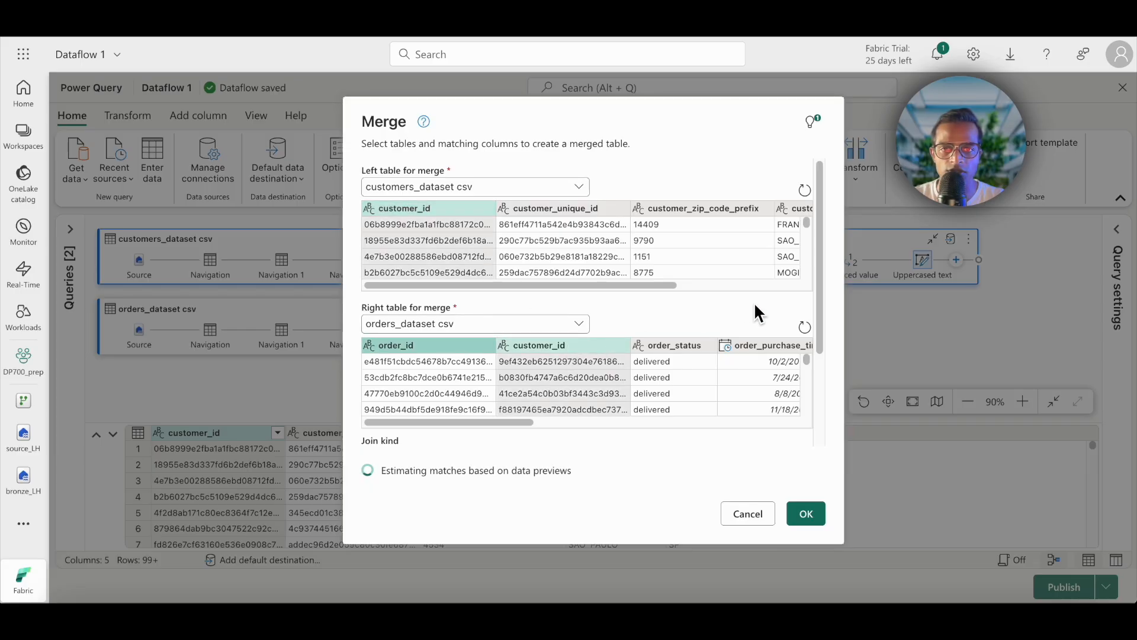
{"action": "scroll", "coordinate": [692, 343], "scroll_direction": "down", "scroll_amount": 3}
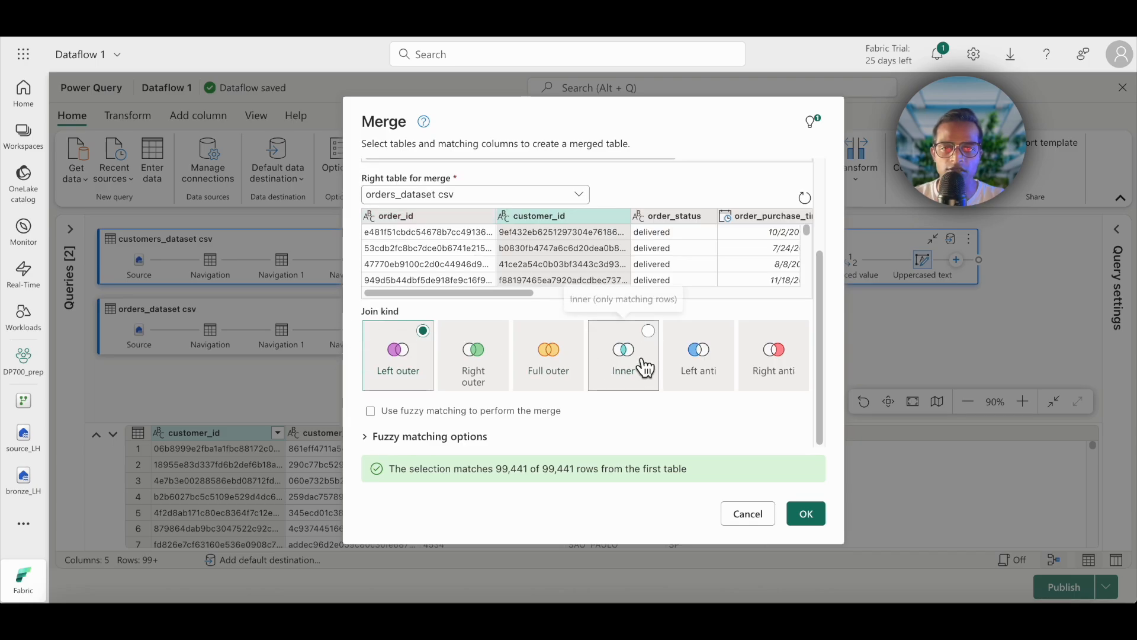
{"action": "left_click", "coordinate": [641, 368]}
{"action": "left_click", "coordinate": [804, 513]}
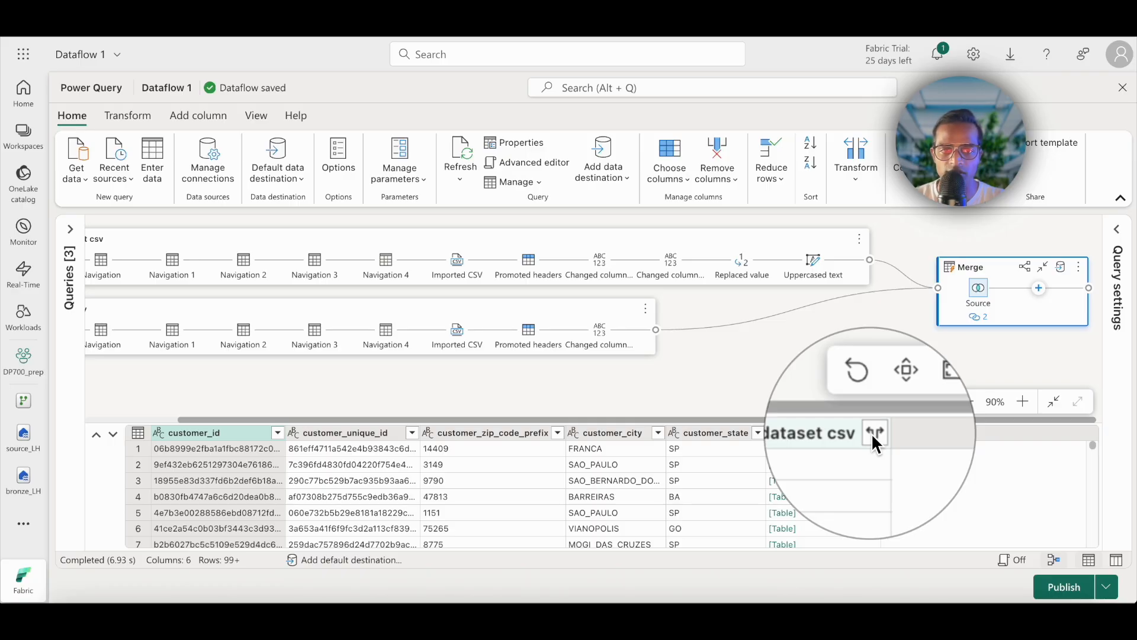
Step: Expand the orders_dataset csv column into order_id, order_status, order_purchase_timestamp and order_delivered_customer_date, without the original column name as prefix
{"action": "left_click", "coordinate": [873, 433]}
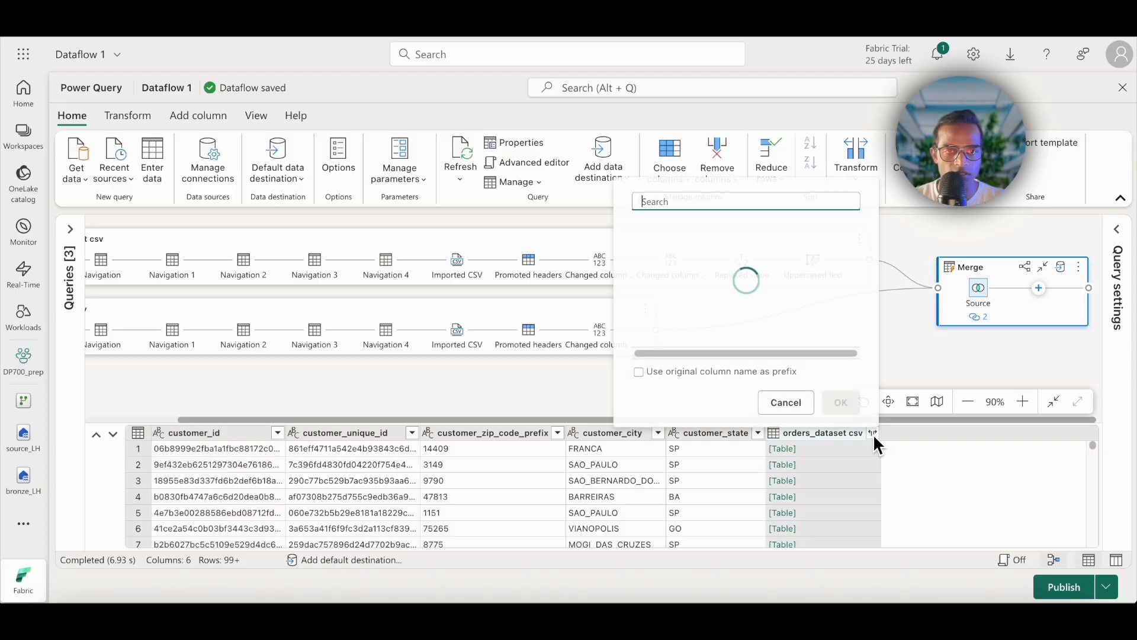
{"action": "scroll", "coordinate": [679, 335], "scroll_direction": "down", "scroll_amount": 1}
{"action": "left_click", "coordinate": [650, 255]}
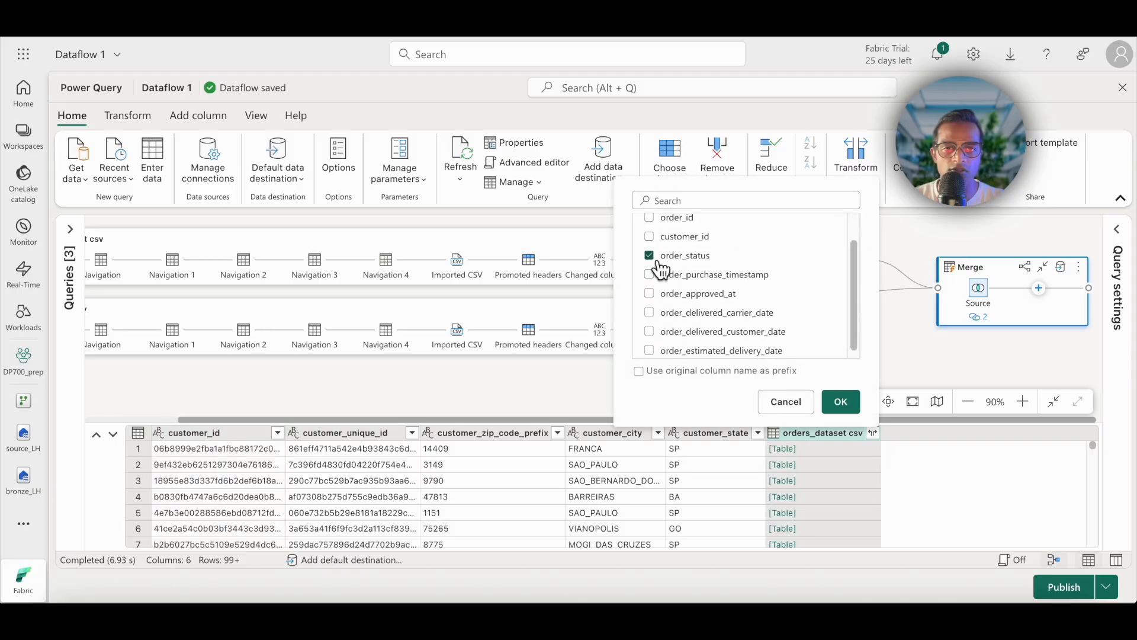
{"action": "scroll", "coordinate": [664, 314], "scroll_direction": "up", "scroll_amount": 1}
{"action": "left_click", "coordinate": [651, 247]}
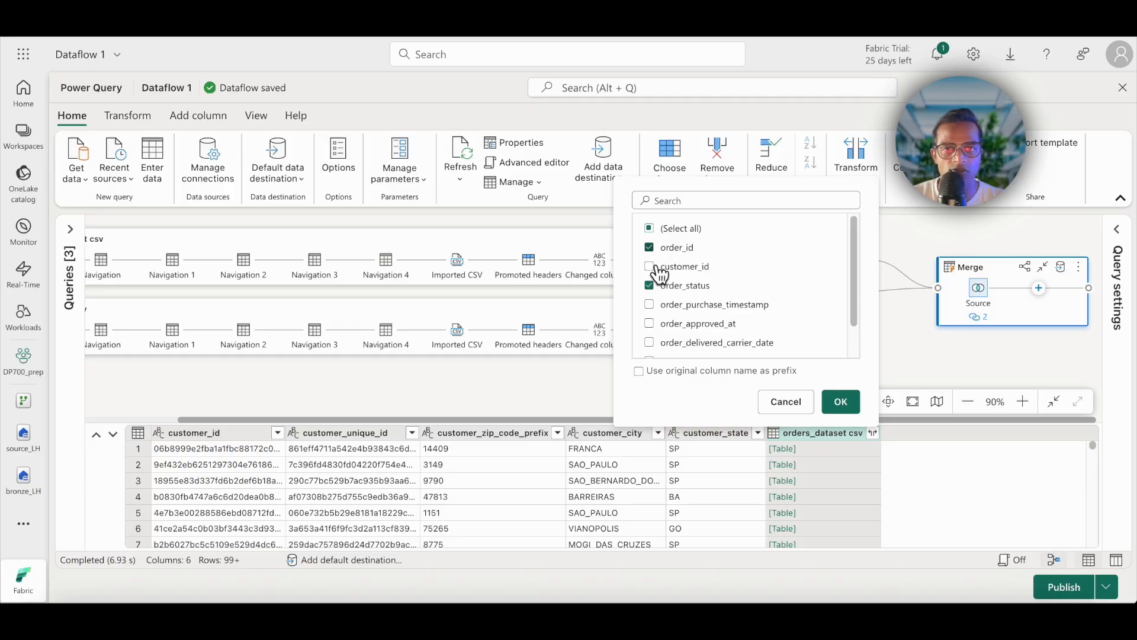
{"action": "left_click", "coordinate": [657, 311]}
{"action": "scroll", "coordinate": [714, 323], "scroll_direction": "down", "scroll_amount": 1}
{"action": "left_click", "coordinate": [658, 331]}
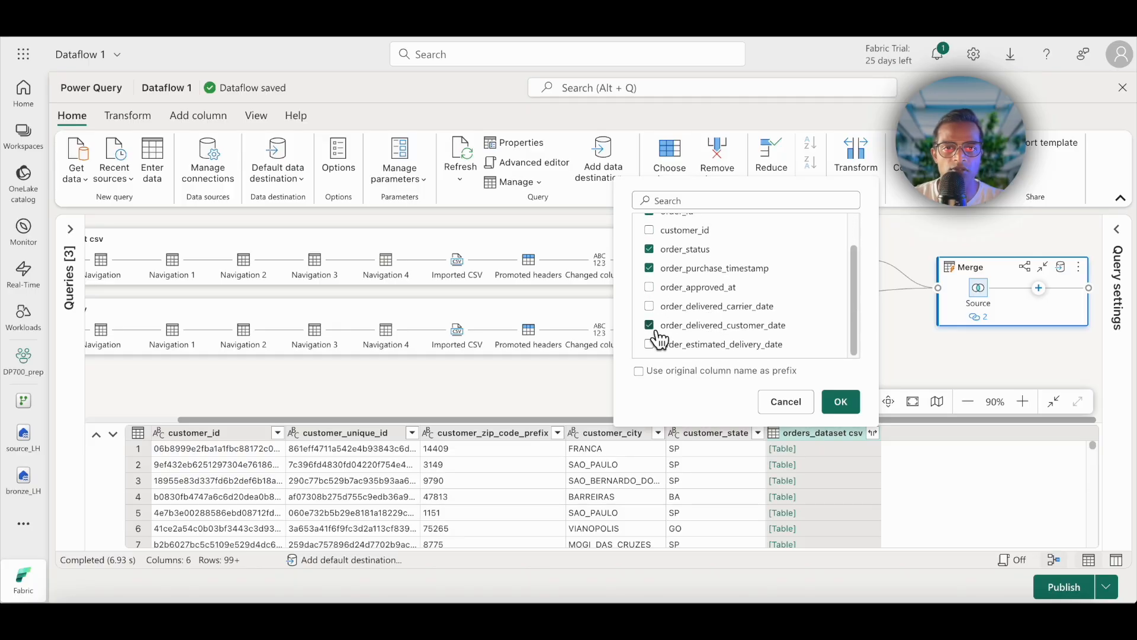
{"action": "left_click", "coordinate": [841, 403]}
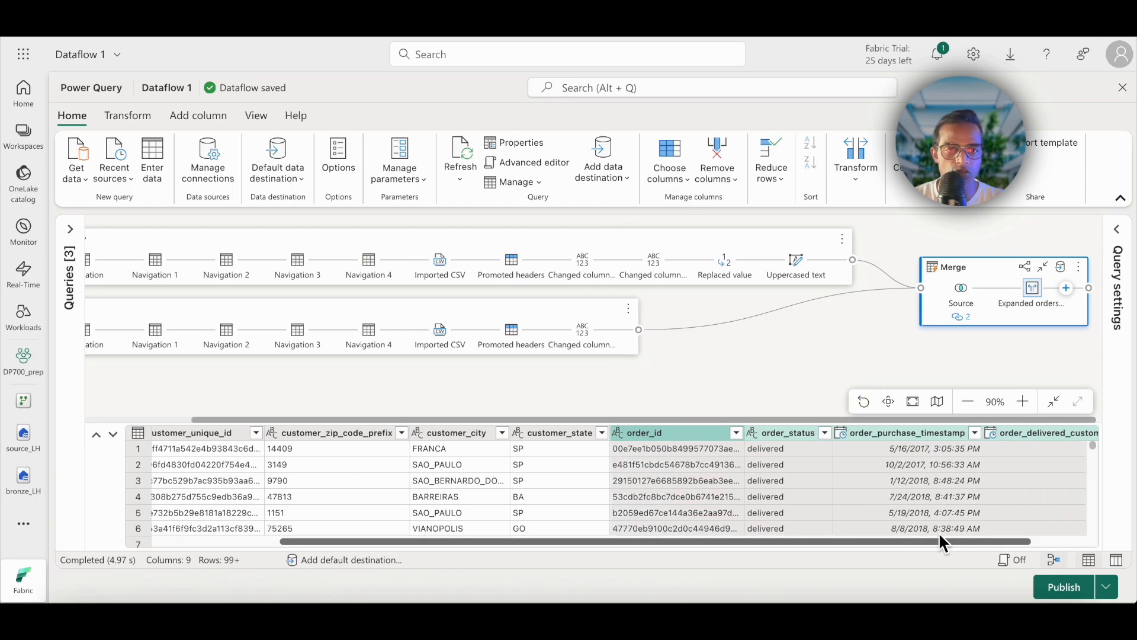
{"action": "left_click_drag", "start_coordinate": [774, 541], "coordinate": [883, 540]}
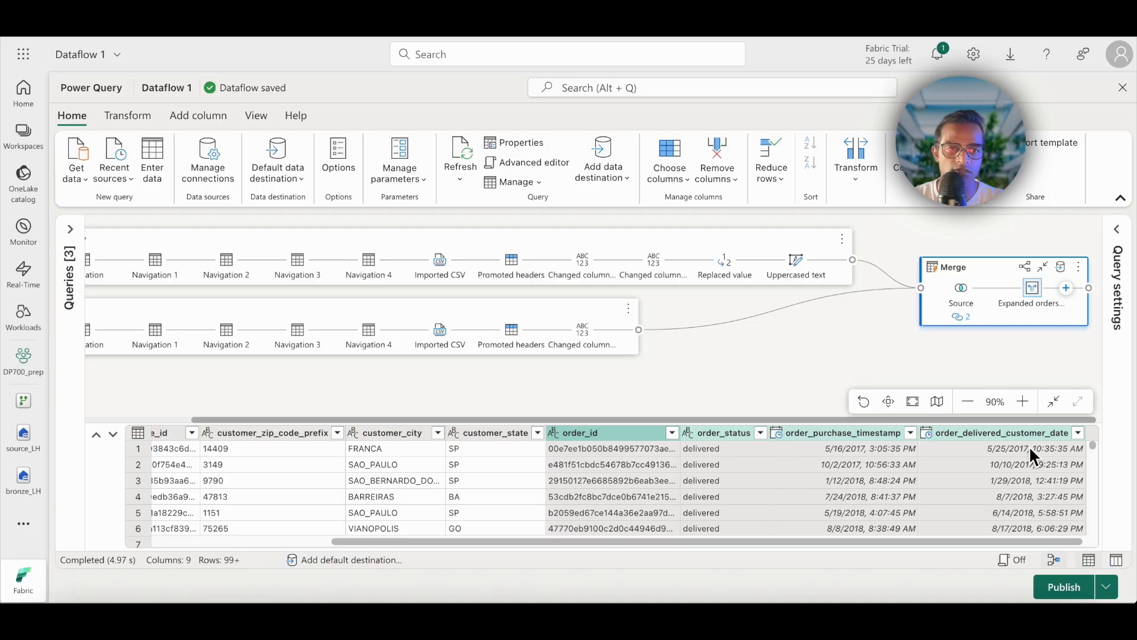
{"action": "left_click_drag", "start_coordinate": [649, 542], "coordinate": [825, 598]}
Step: Add a data destination to the Merge query, choosing the raw_LH lakehouse in the DP700_prep workspace from the OneLake catalog
{"action": "left_click", "coordinate": [1117, 287]}
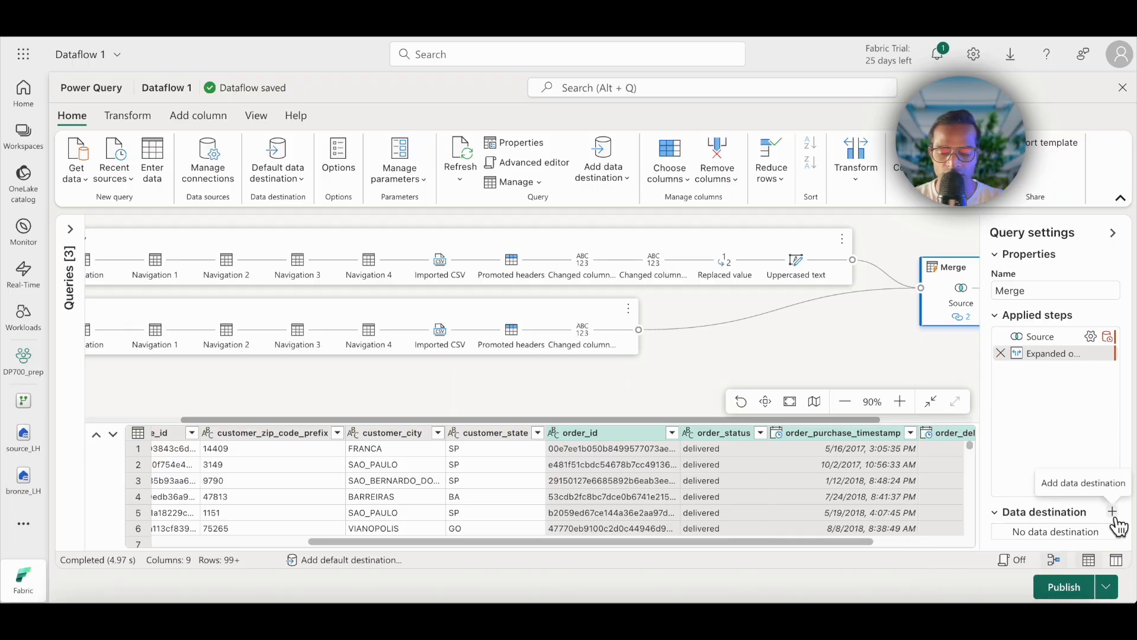
{"action": "left_click", "coordinate": [1112, 512]}
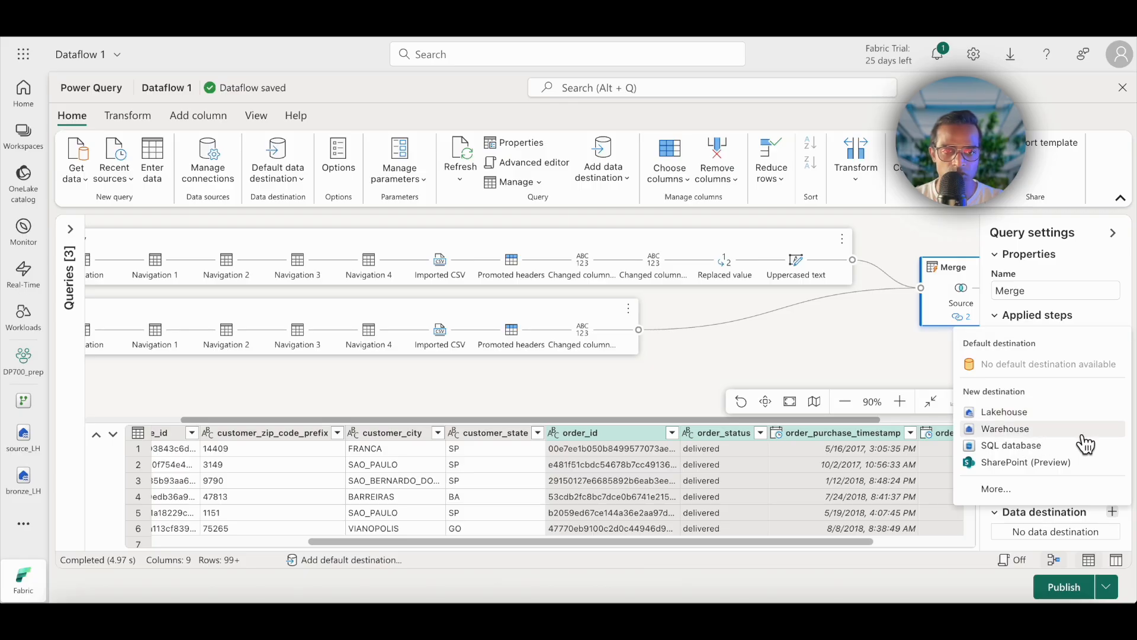
{"action": "left_click", "coordinate": [1010, 500]}
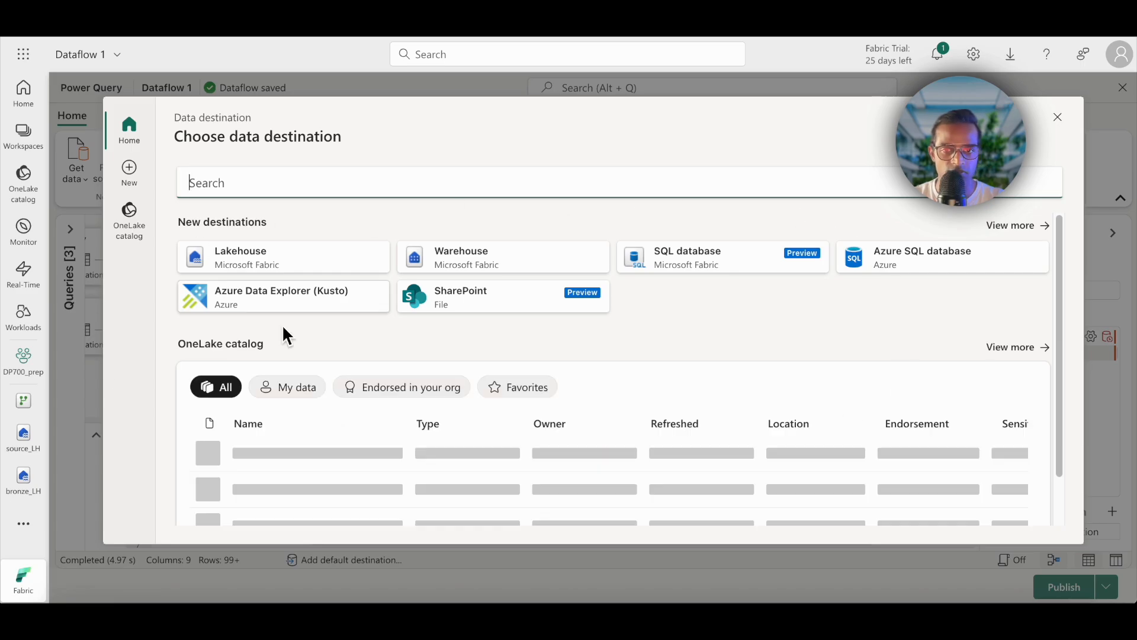
{"action": "scroll", "coordinate": [725, 374], "scroll_direction": "down", "scroll_amount": 1}
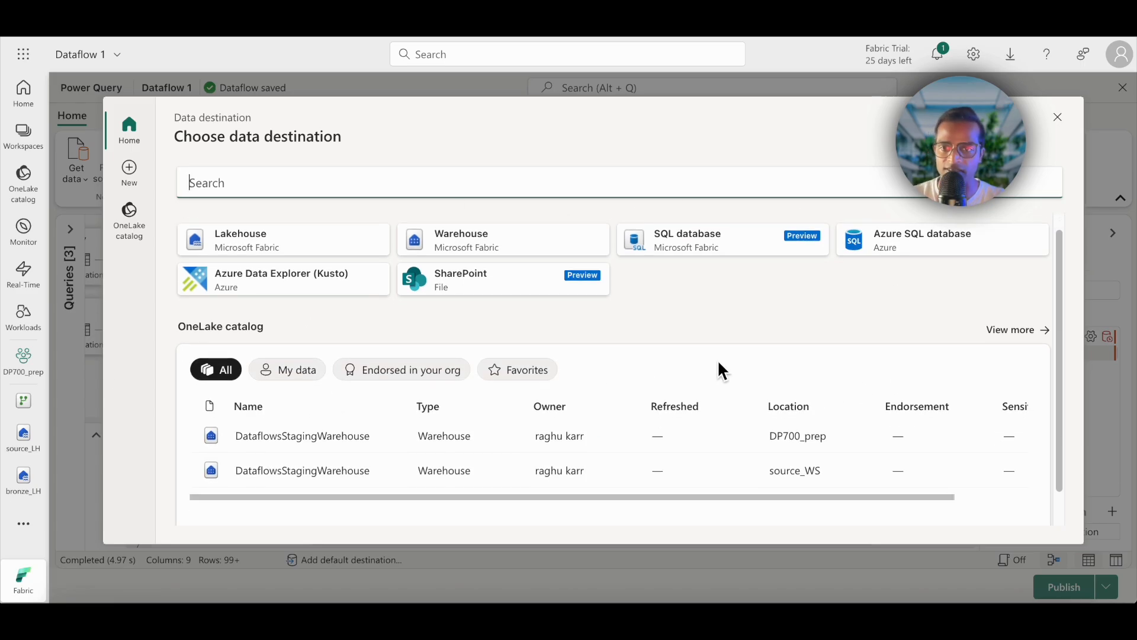
{"action": "scroll", "coordinate": [386, 437], "scroll_direction": "down", "scroll_amount": 1}
{"action": "scroll", "coordinate": [259, 259], "scroll_direction": "up", "scroll_amount": 2}
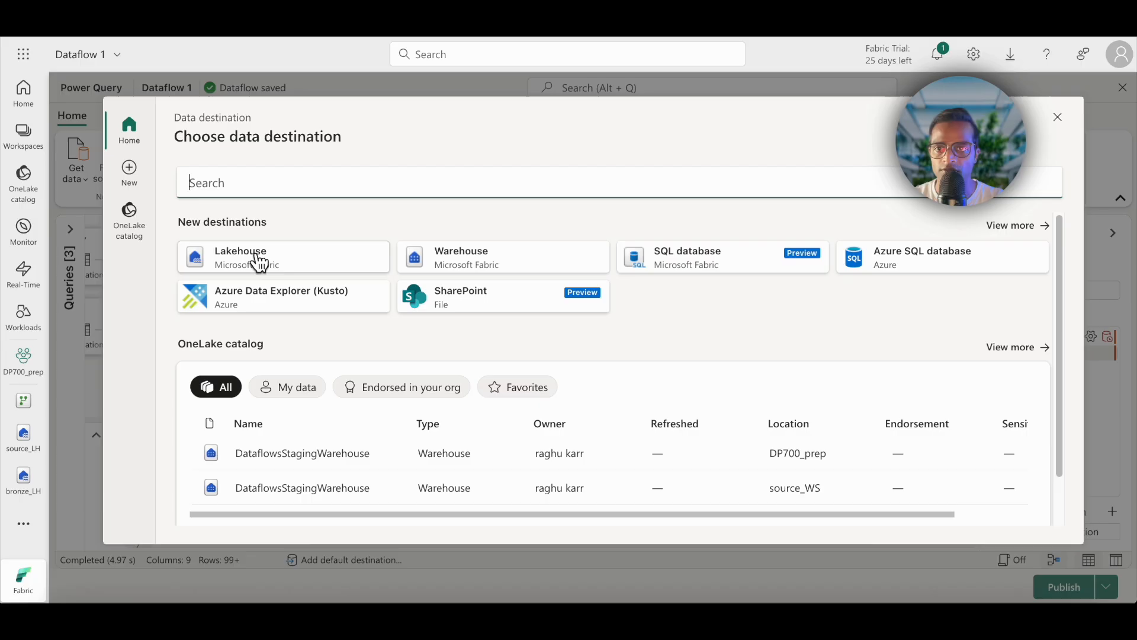
{"action": "left_click", "coordinate": [136, 224]}
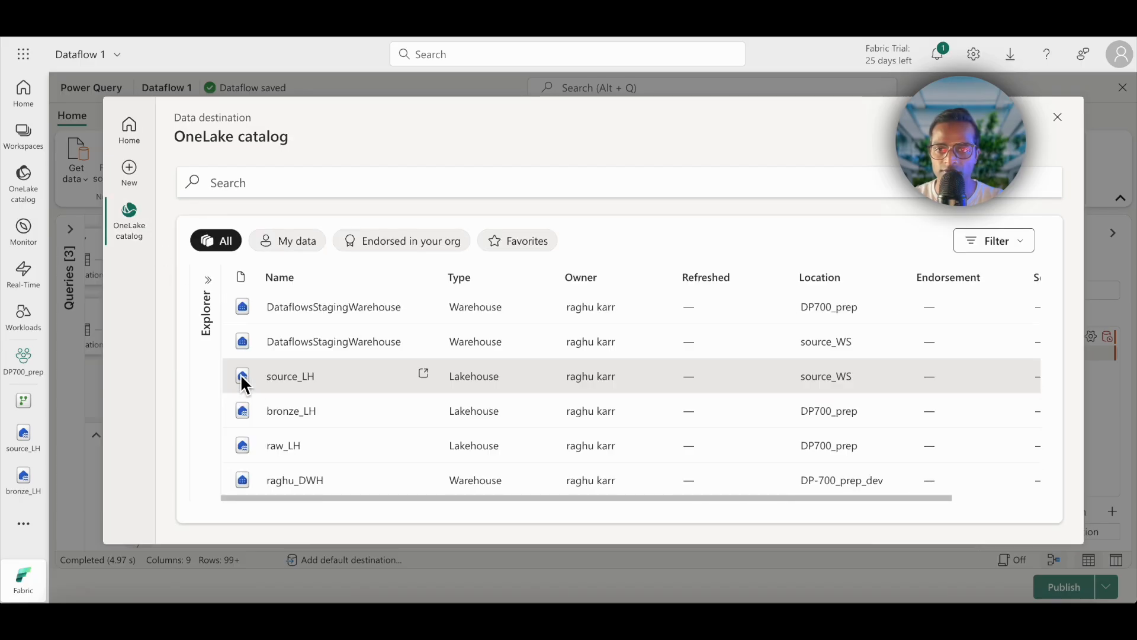
{"action": "left_click", "coordinate": [754, 465]}
Step: Name the new destination table customer_orders and save the destination with automatic settings
{"action": "type", "text": "customer_orders"}
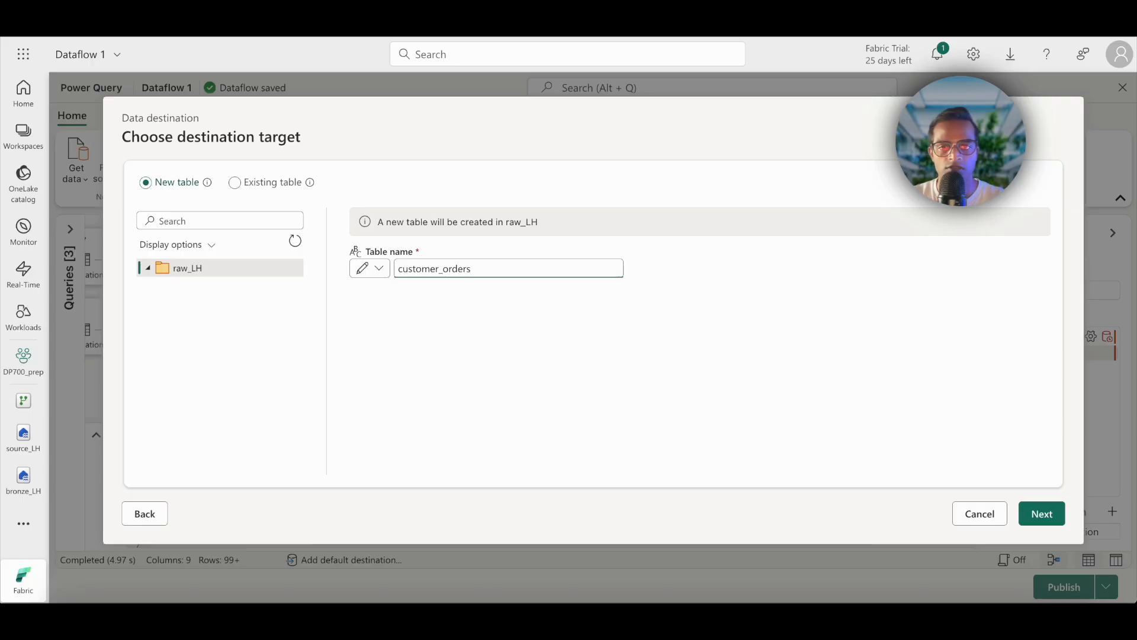
{"action": "left_click", "coordinate": [1049, 520]}
{"action": "left_click", "coordinate": [181, 229]}
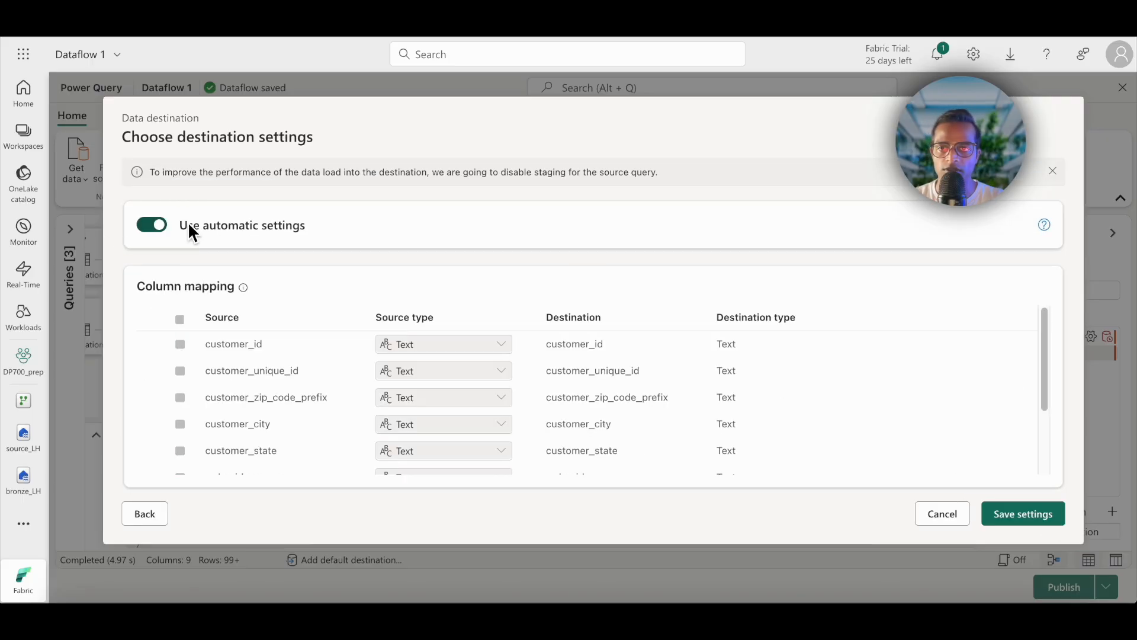
{"action": "left_click", "coordinate": [1023, 514]}
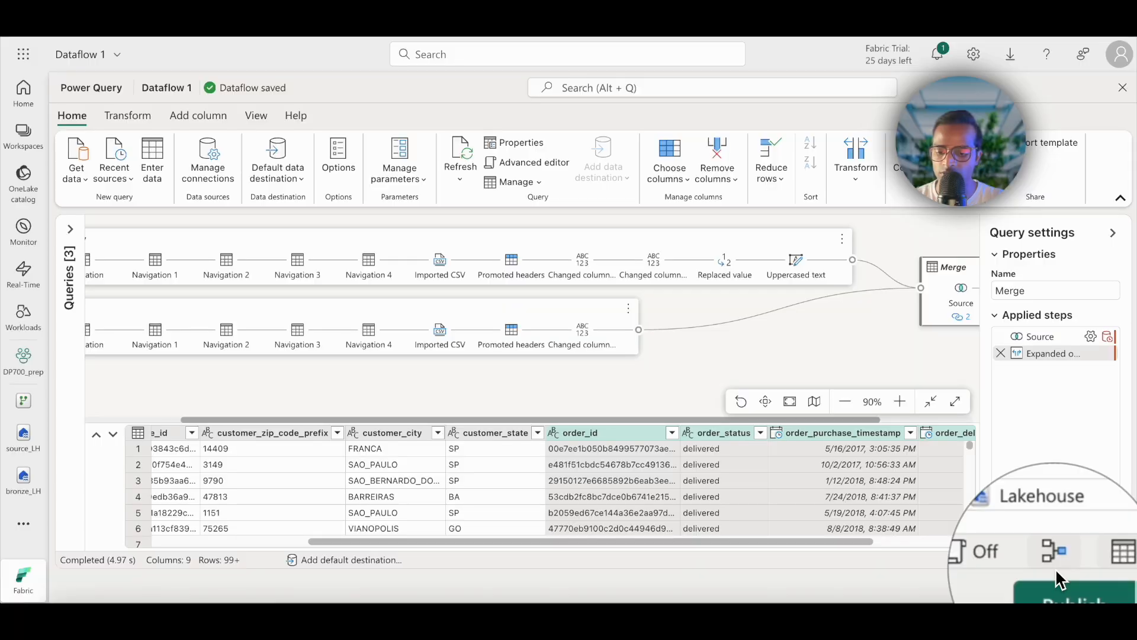
Step: Publish the dataflow so that the merged query loads into its lakehouse destination
{"action": "left_click", "coordinate": [1108, 589]}
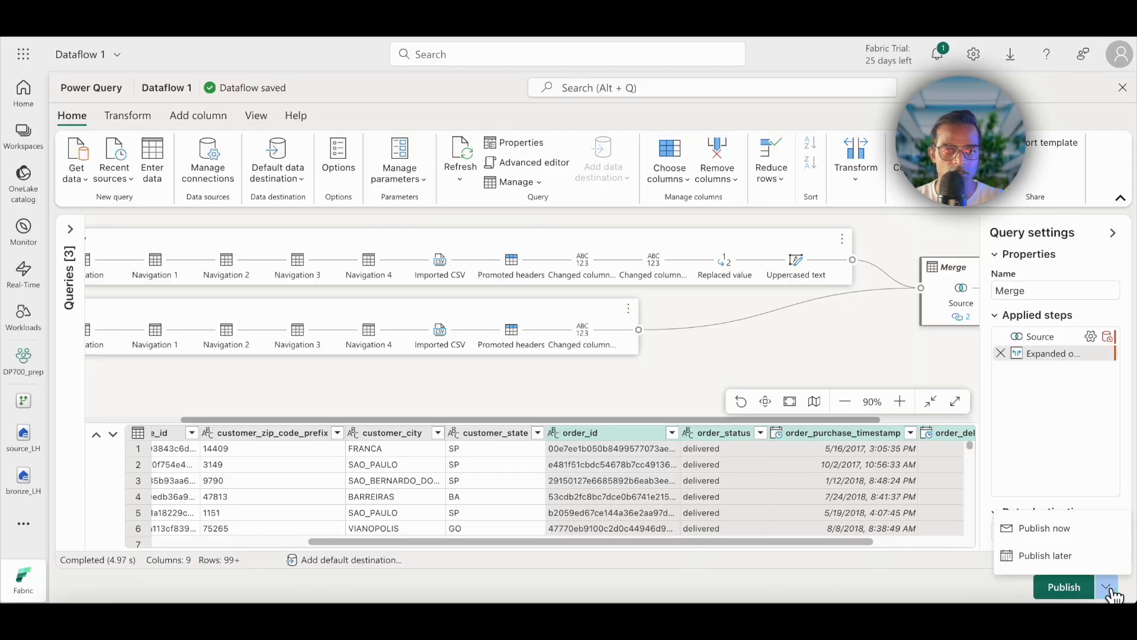
{"action": "left_click", "coordinate": [1108, 589]}
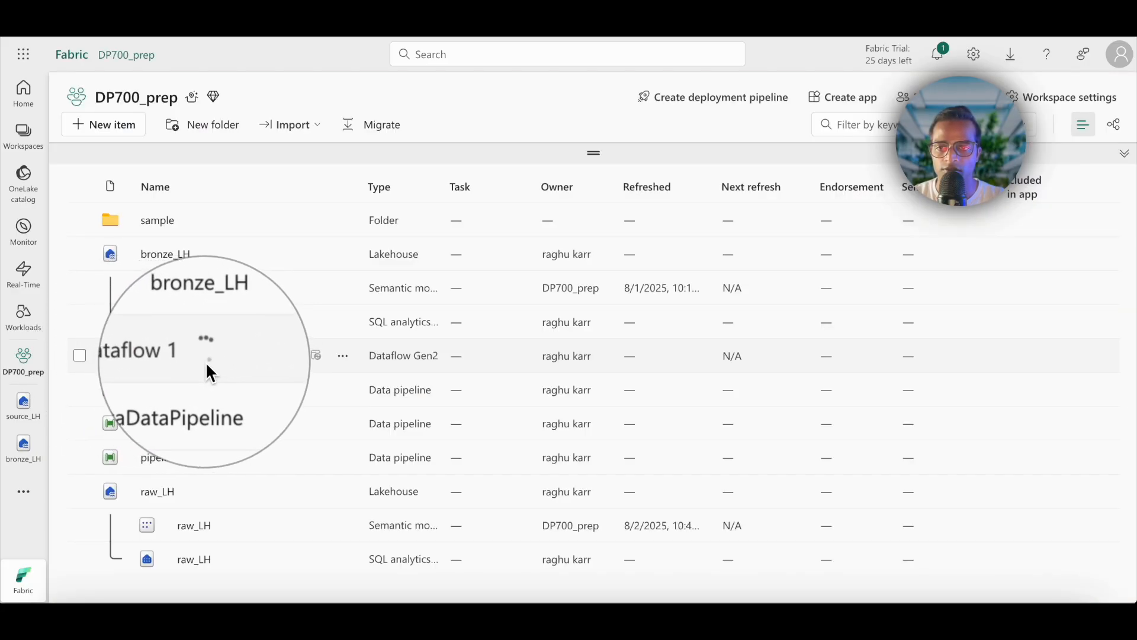
Step: Open the raw_LH lakehouse from the DP700_prep workspace, refresh its contents and preview the customer_orders table
{"action": "left_click", "coordinate": [161, 492]}
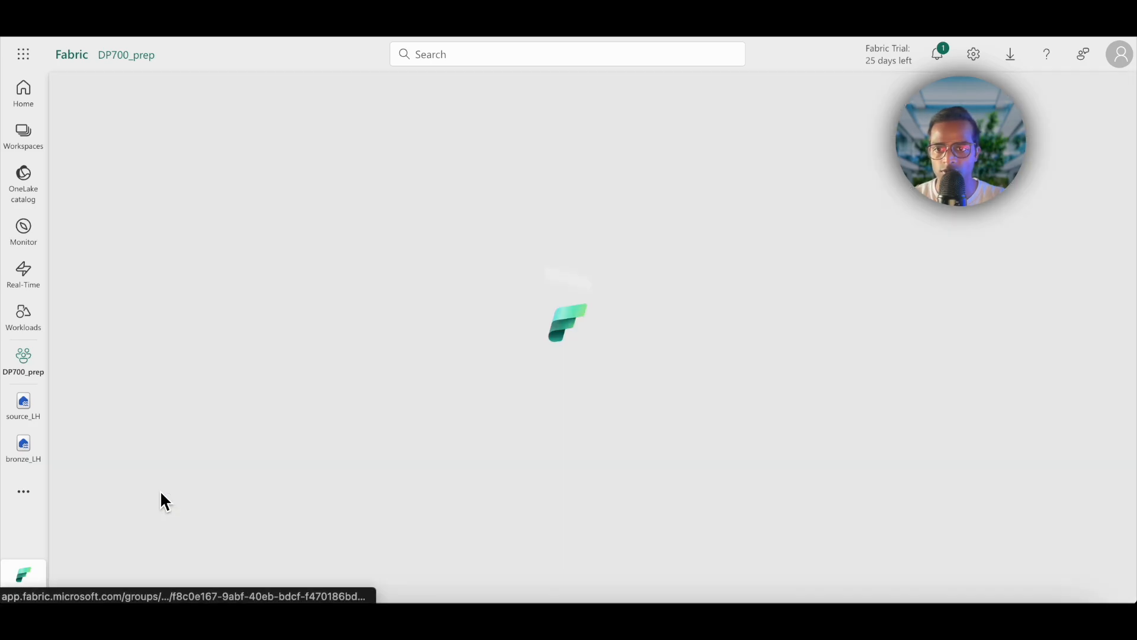
{"action": "left_click", "coordinate": [1094, 109]}
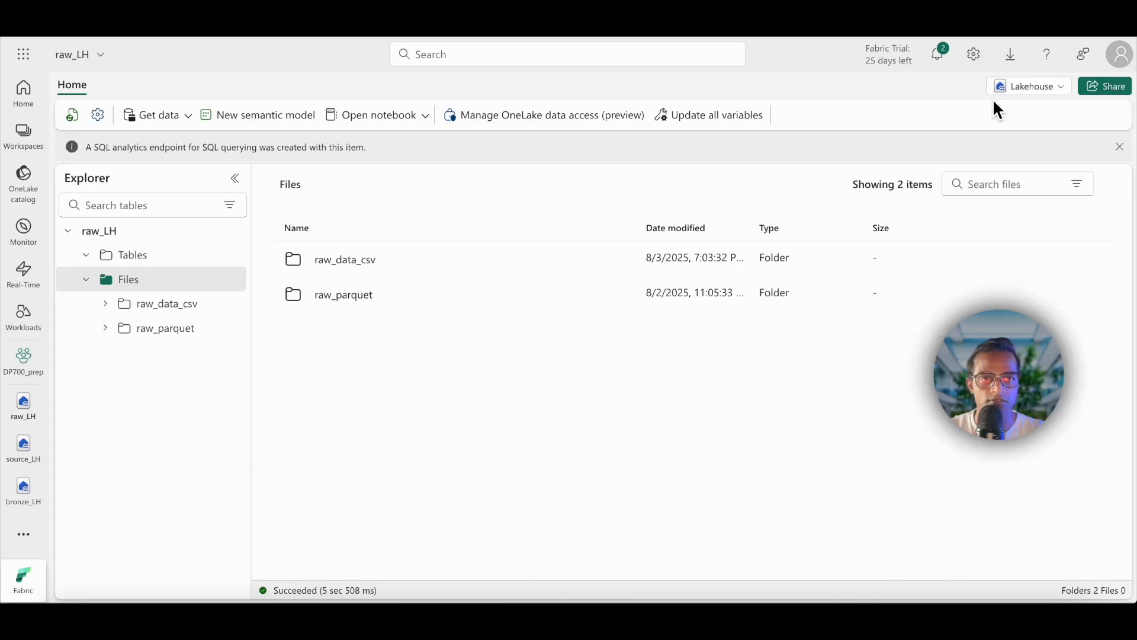
{"action": "double_click", "coordinate": [89, 257]}
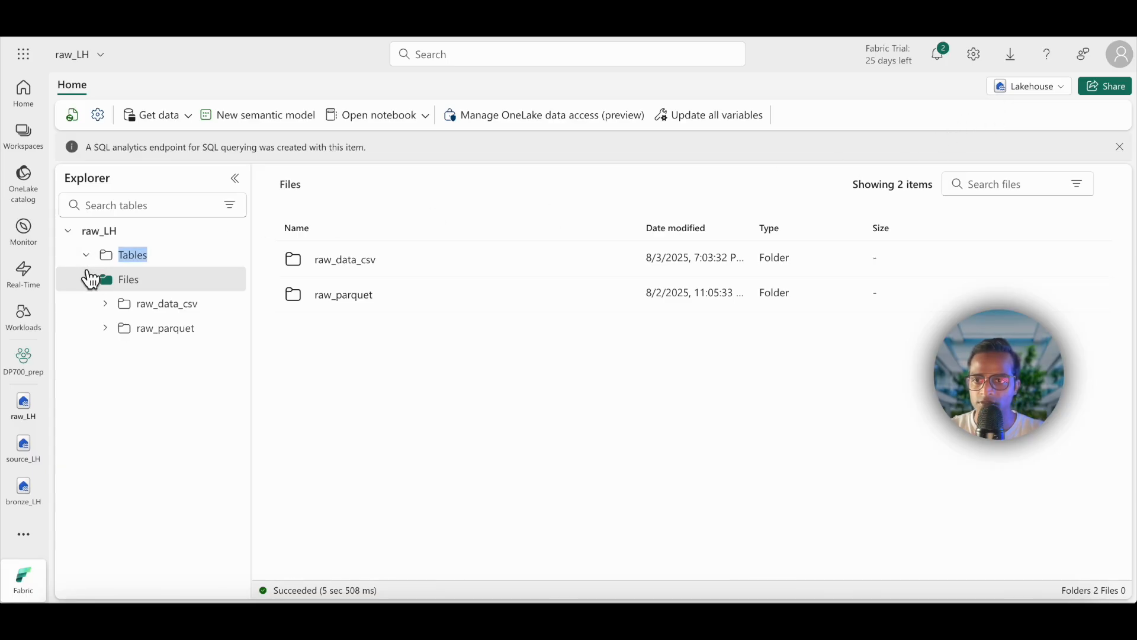
{"action": "left_click", "coordinate": [72, 115]}
{"action": "left_click", "coordinate": [172, 280]}
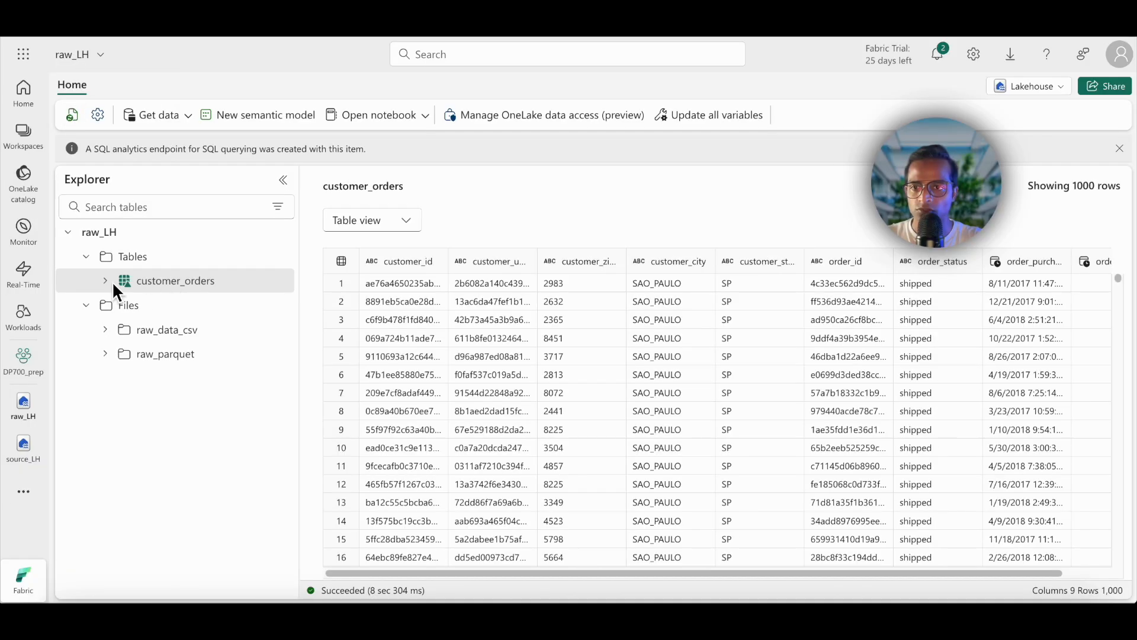